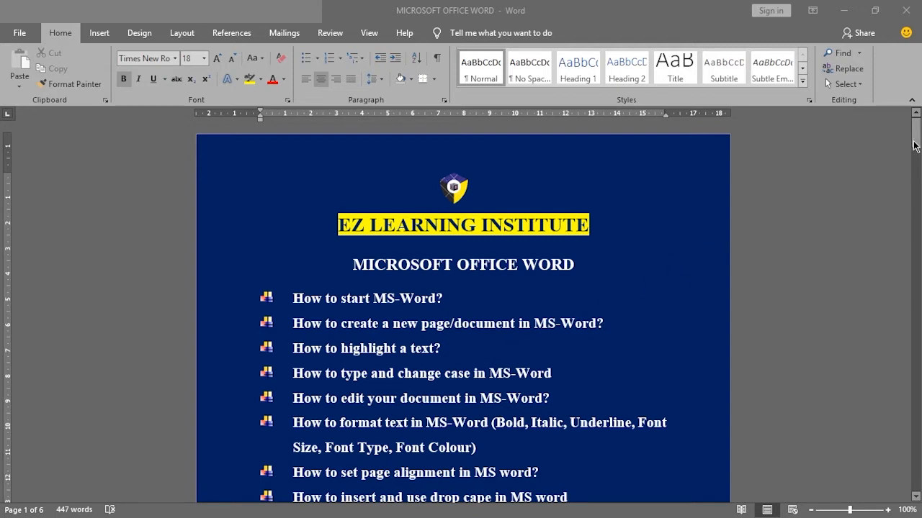
Look over the list of Word topics in the outline document and minimize it to show the desktop.
drag(916, 146, 912, 150)
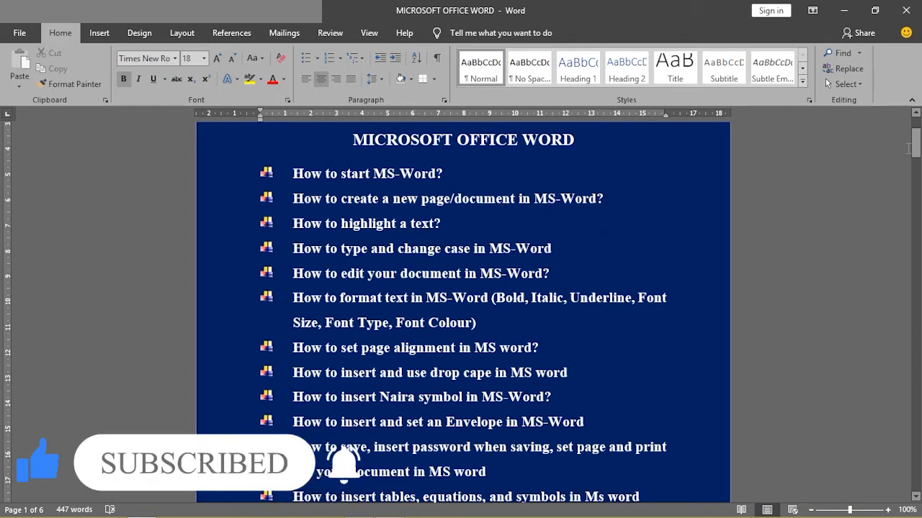
mouse_move(913, 153)
mouse_down()
mouse_move(910, 168)
mouse_move(911, 139)
mouse_up()
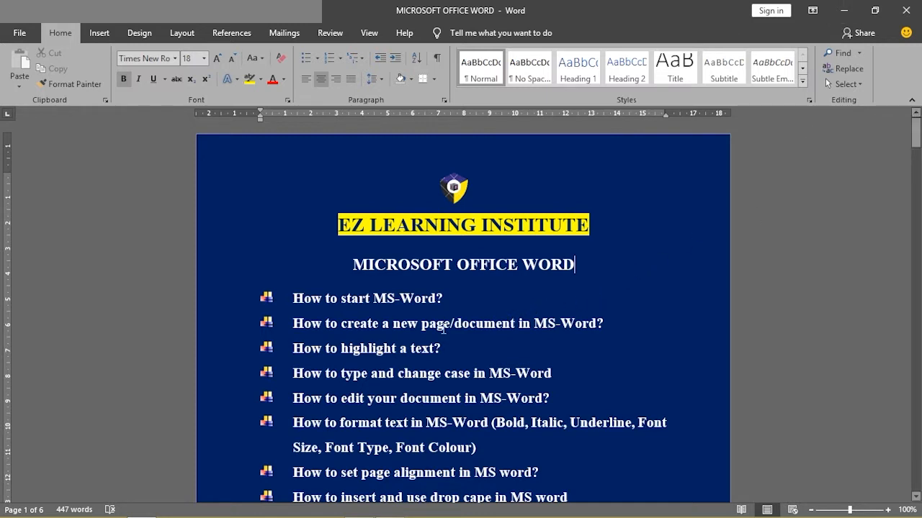
click(841, 16)
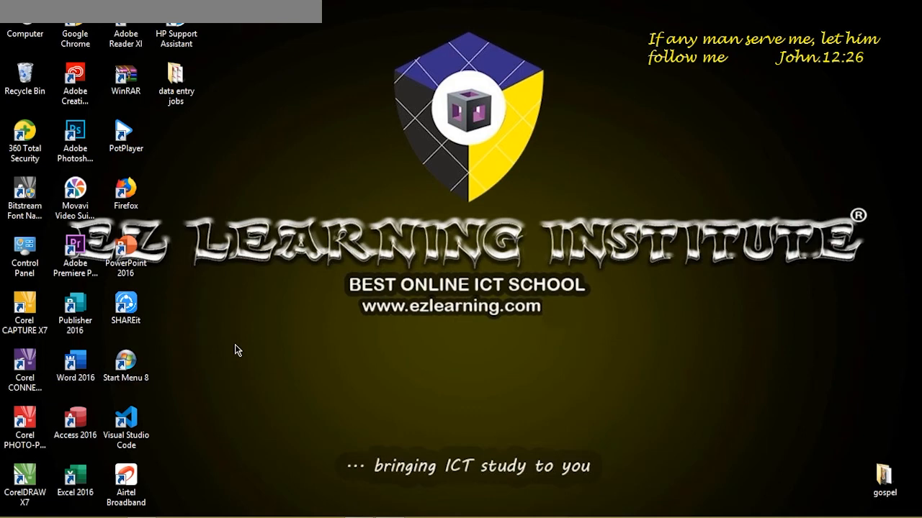
Launch Word 2016 from the desktop in a maximized window and close it again.
click(81, 378)
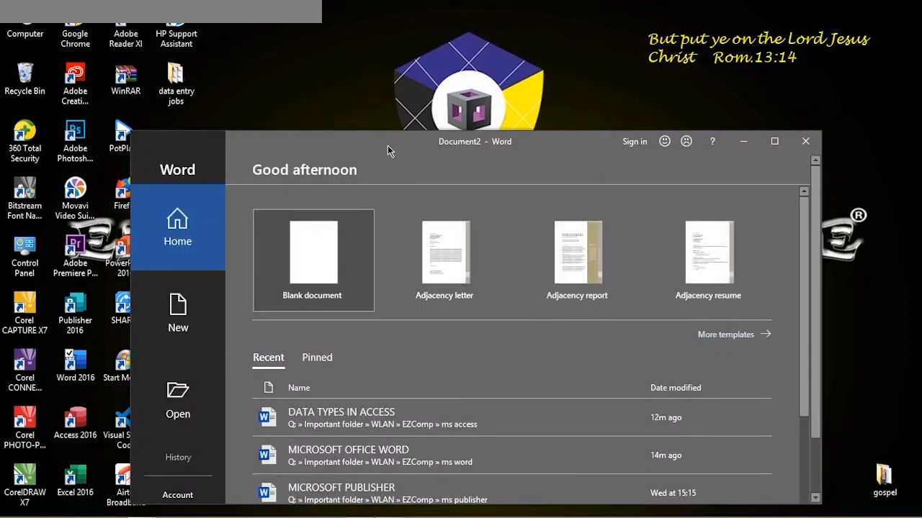
drag(387, 147, 364, 62)
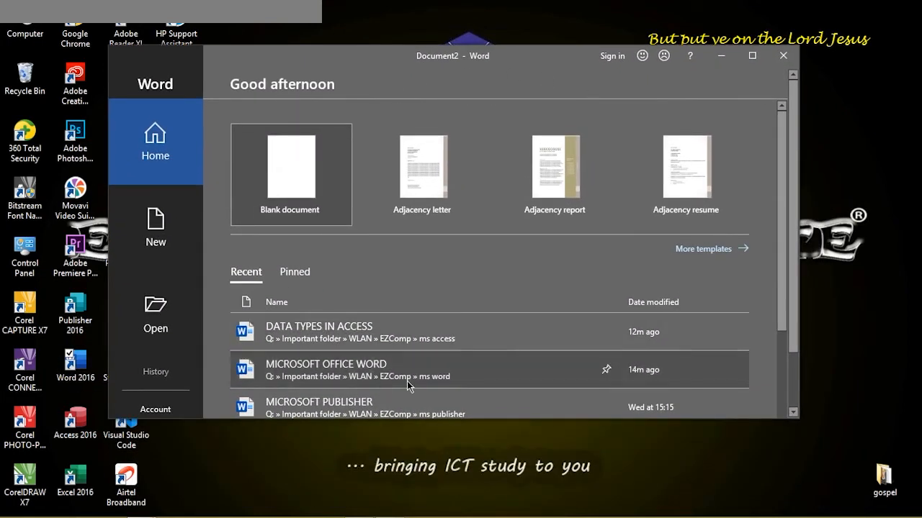
click(751, 55)
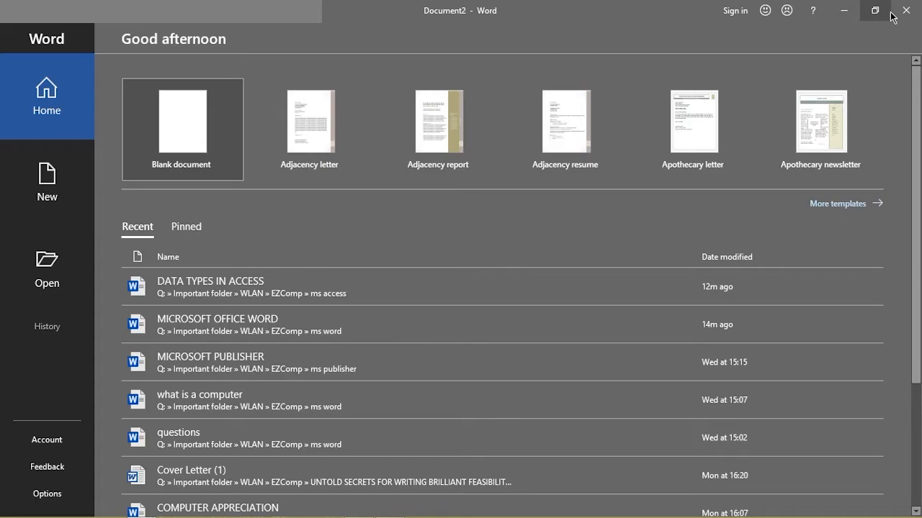
key(Escape)
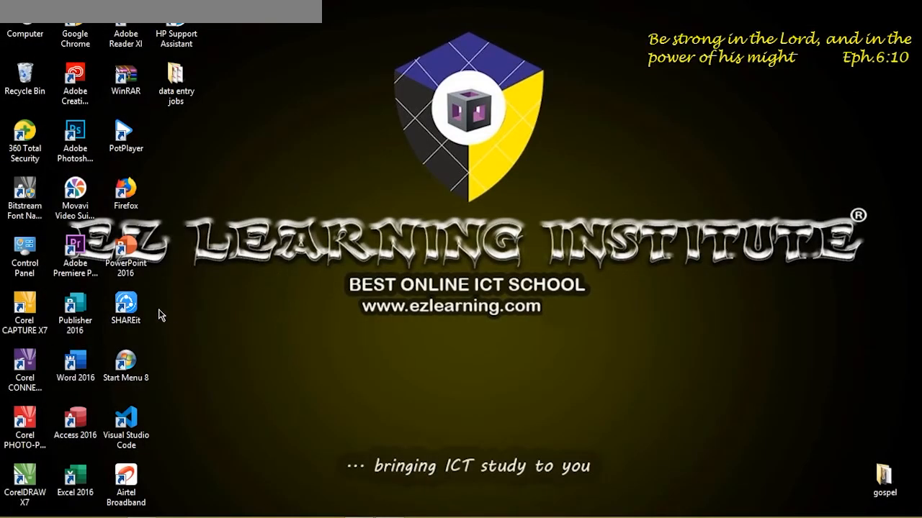
Launch Word 2016 from its desktop shortcut in a maximized window and create a blank document.
right_click(81, 369)
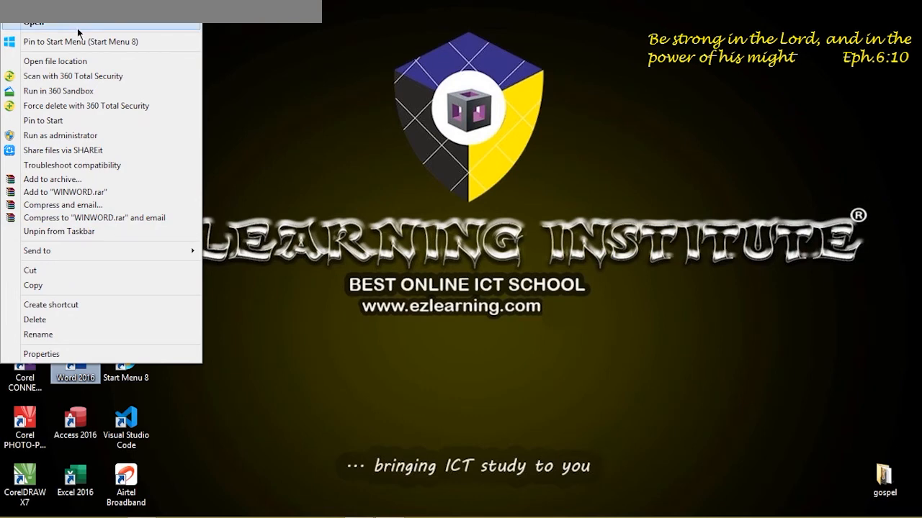
click(77, 28)
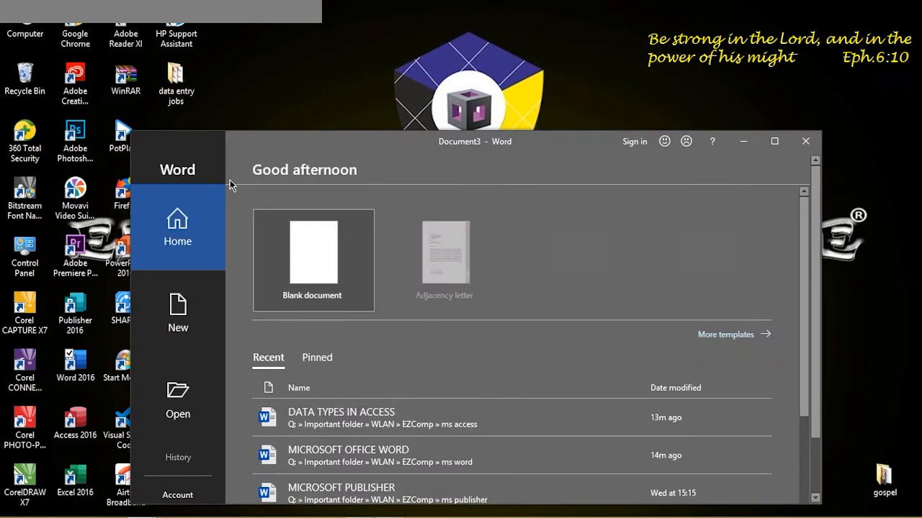
click(773, 146)
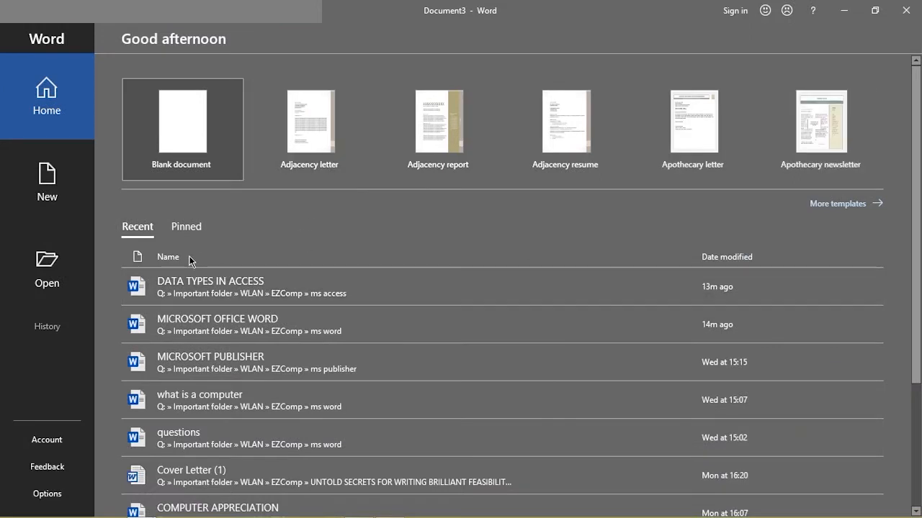
click(188, 125)
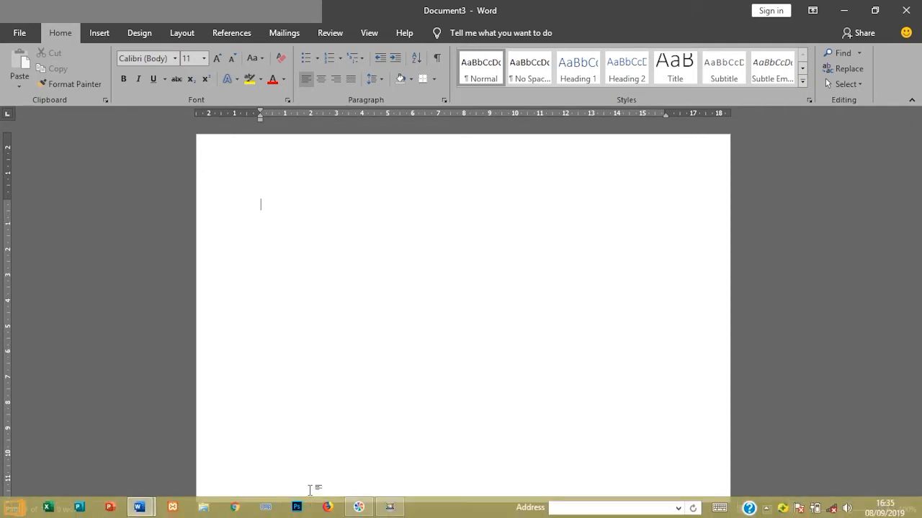
Preview the open Word windows and return to the new blank document.
mouse_move(146, 509)
mouse_move(118, 463)
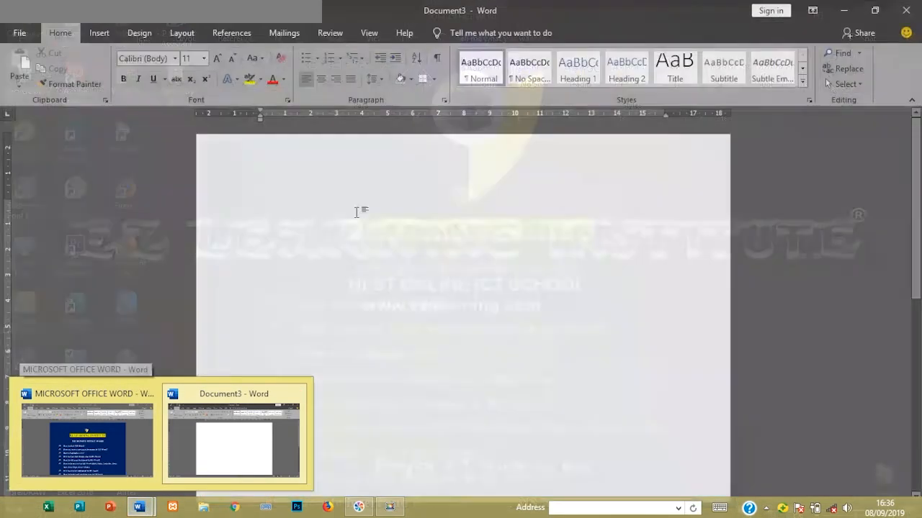
click(234, 439)
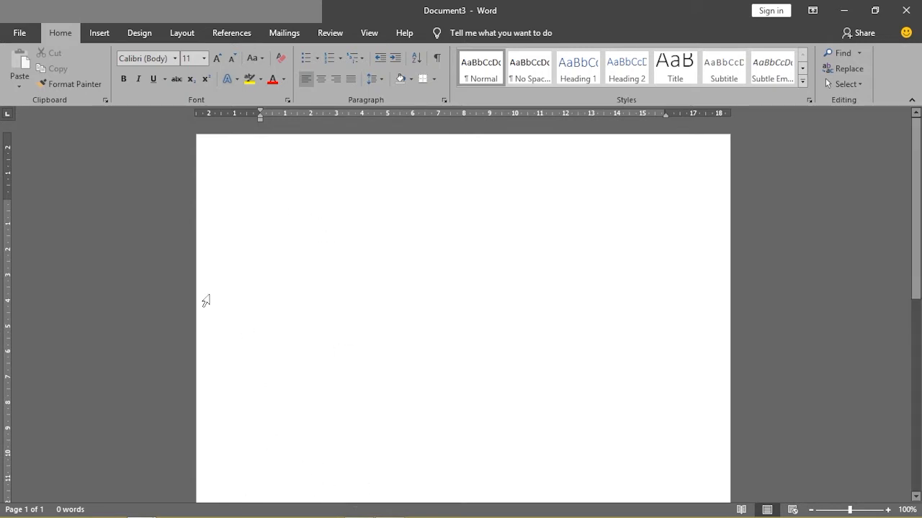
Create another new document from the Blank document template.
click(21, 34)
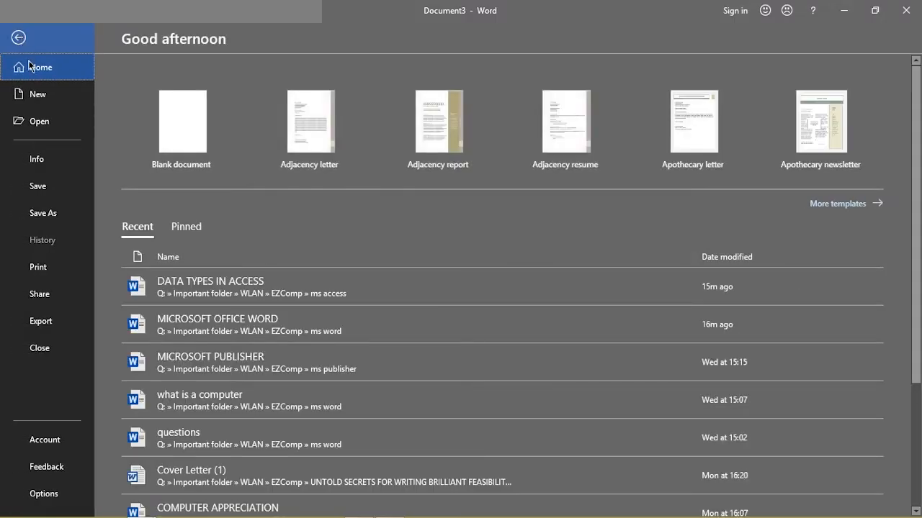
click(39, 100)
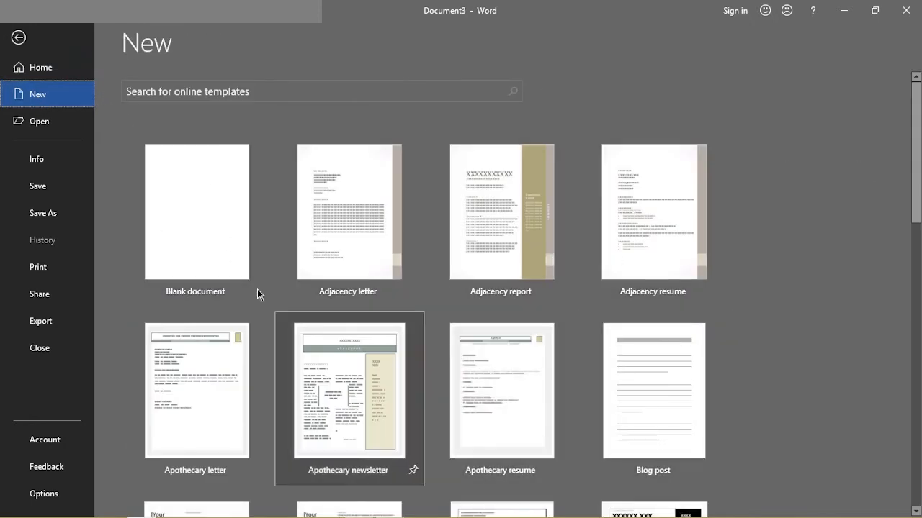
click(210, 203)
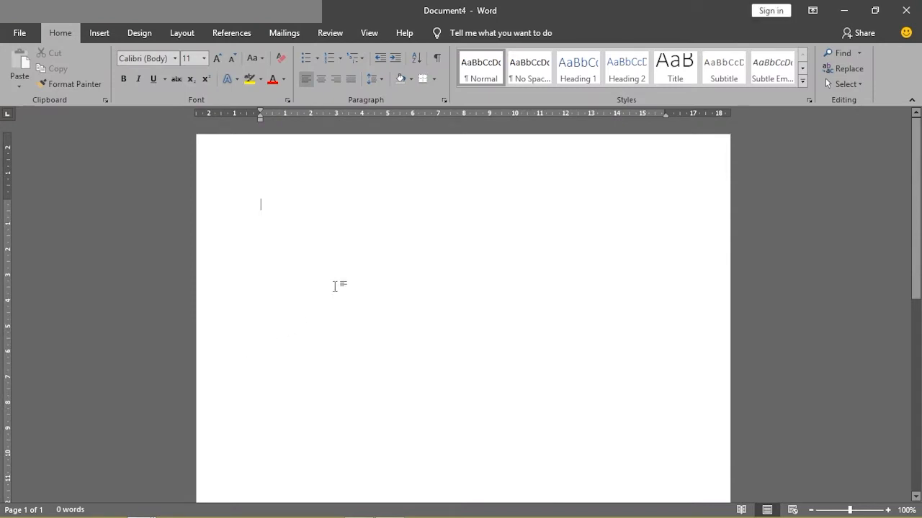
Write "Cntl + N" on the first line of the new blank document.
text(c)
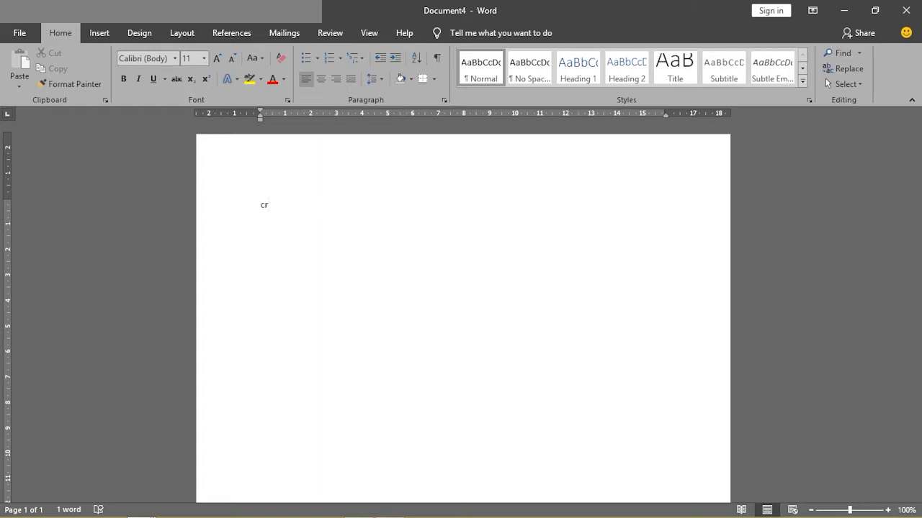
text(ntl + N)
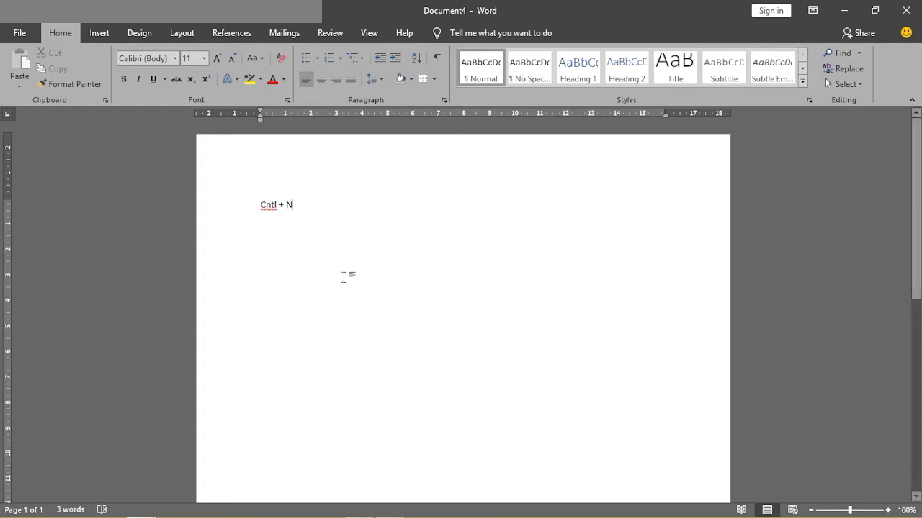
drag(299, 205, 267, 206)
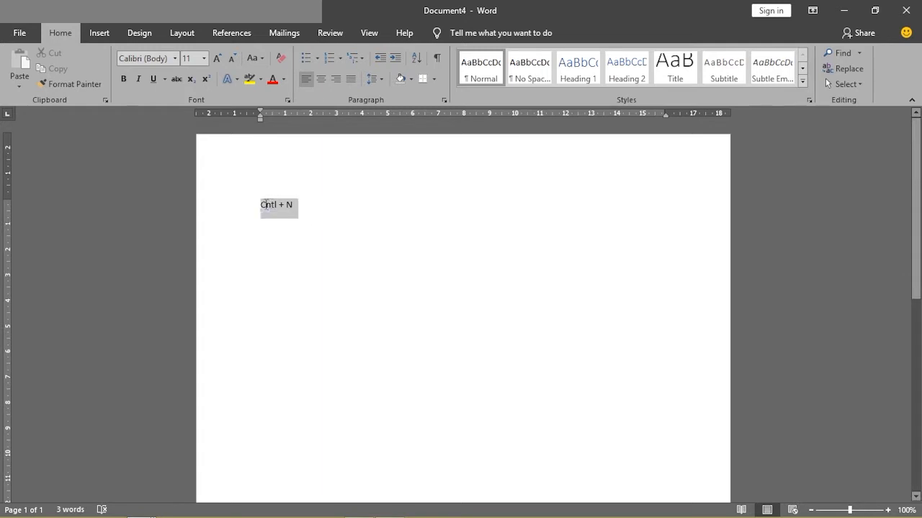
click(337, 220)
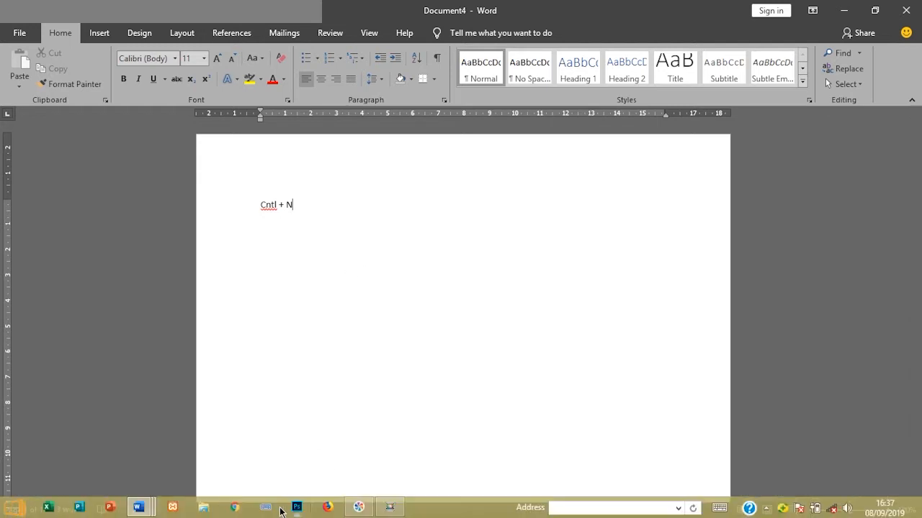
Create another blank document using the on-screen keyboard, and minimize the keyboard.
click(267, 509)
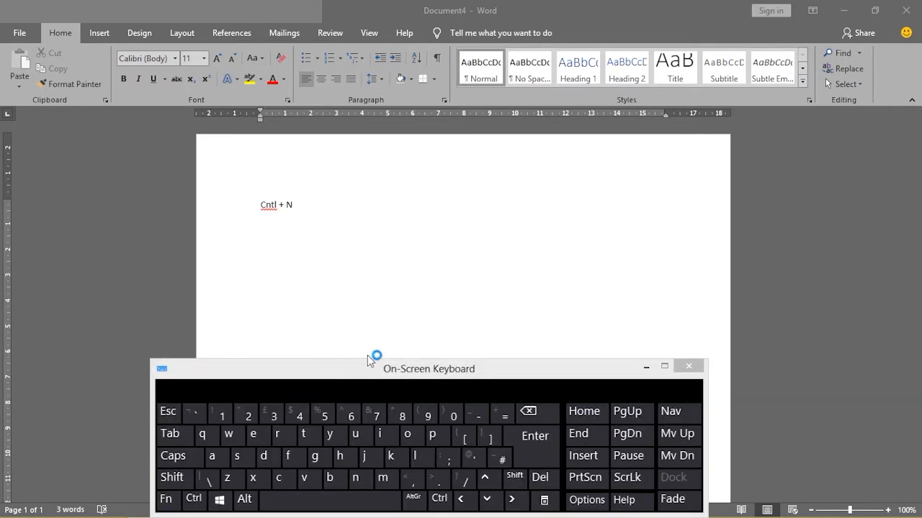
click(195, 499)
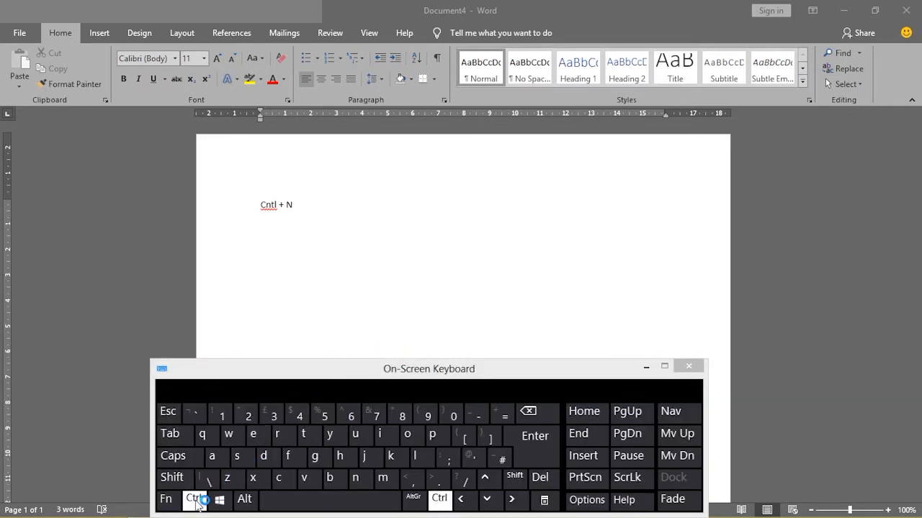
click(355, 481)
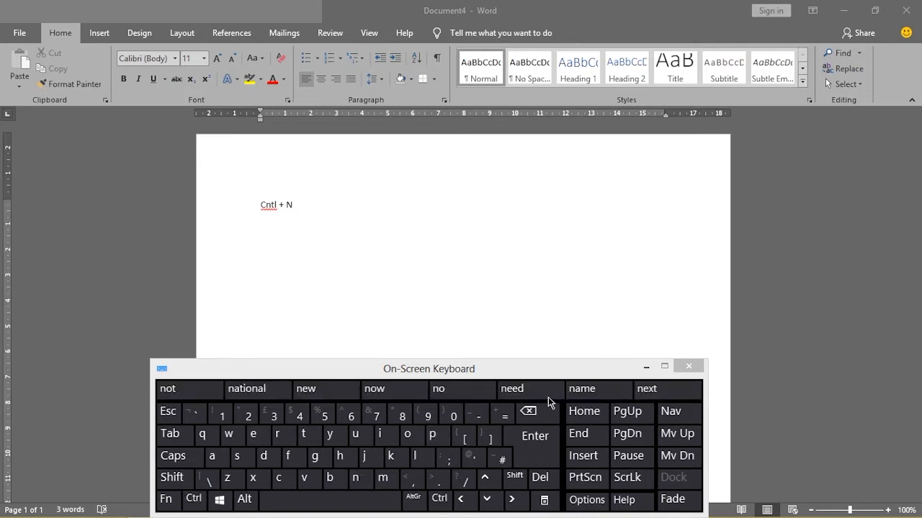
click(643, 367)
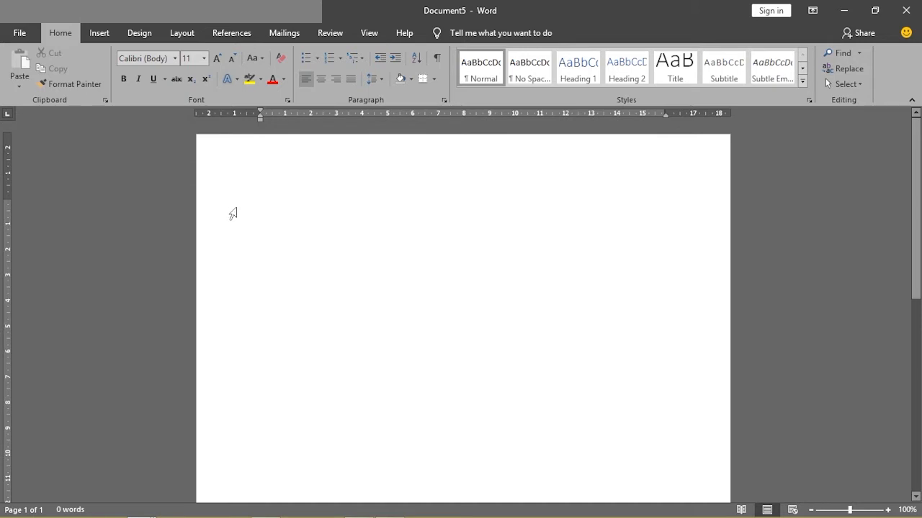
mouse_move(138, 507)
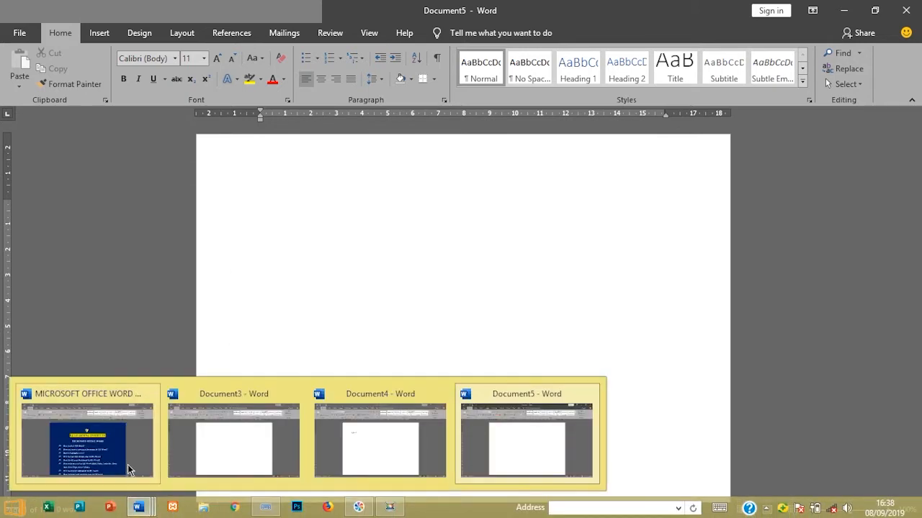
mouse_move(126, 462)
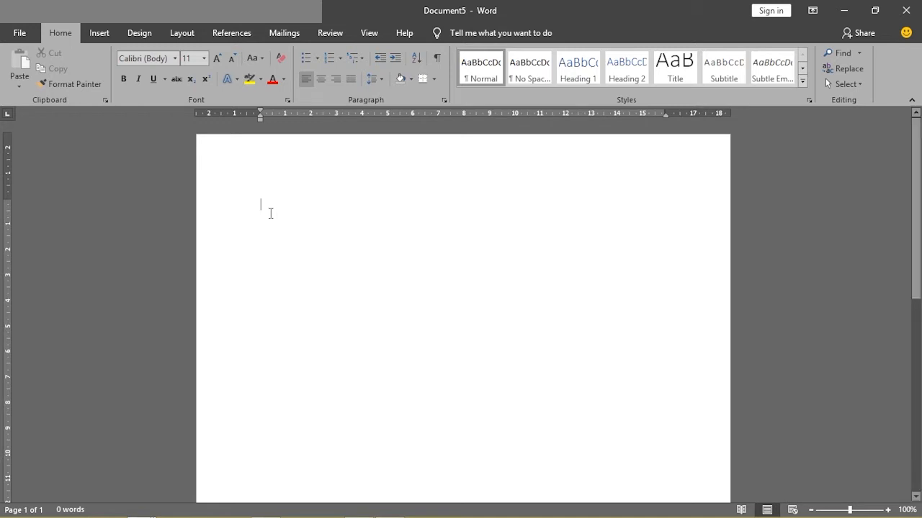
Write the sentence "Microsoft office word is an application that is used for typing, formatting, text edidting, and basic design." in the blank document.
text(M)
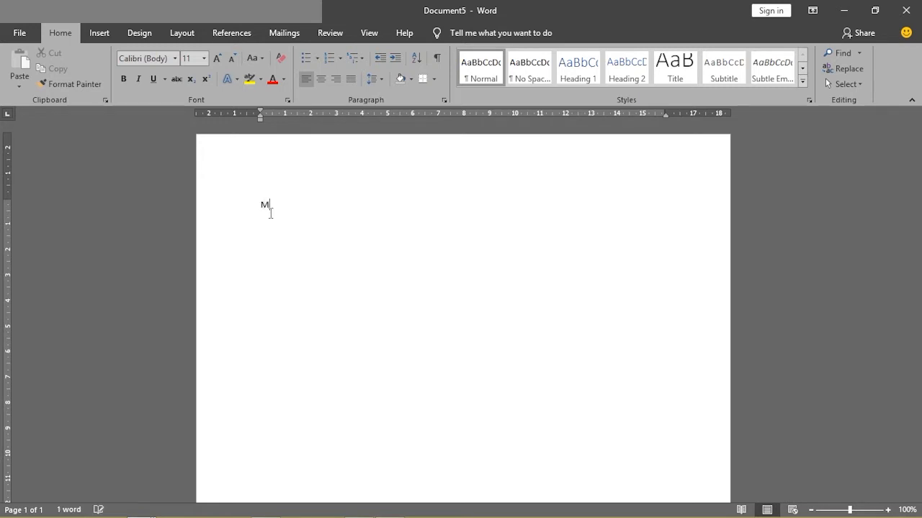
text(icrosoft office word )
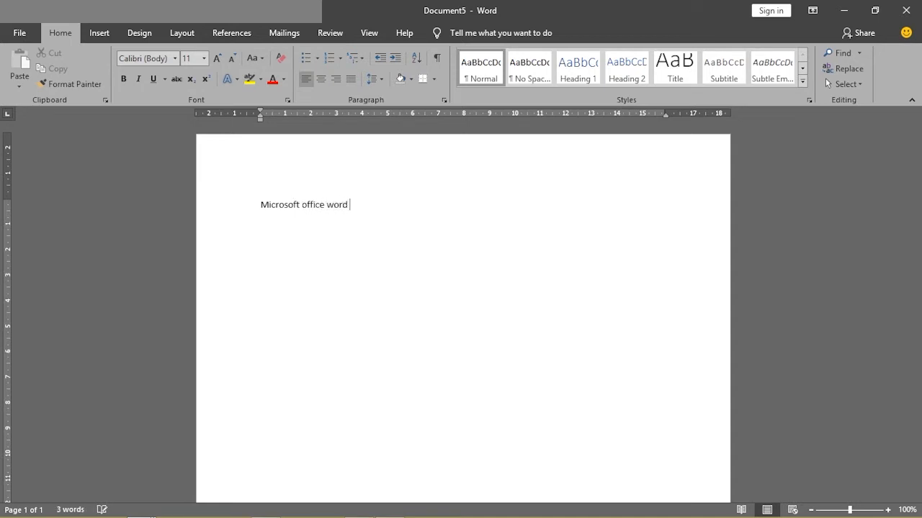
text(is an)
text(application that i)
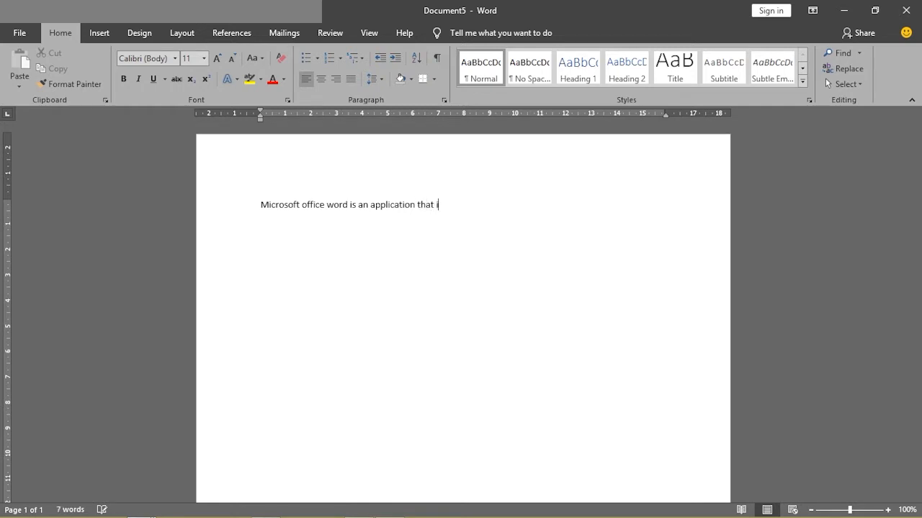
text(s used for typ)
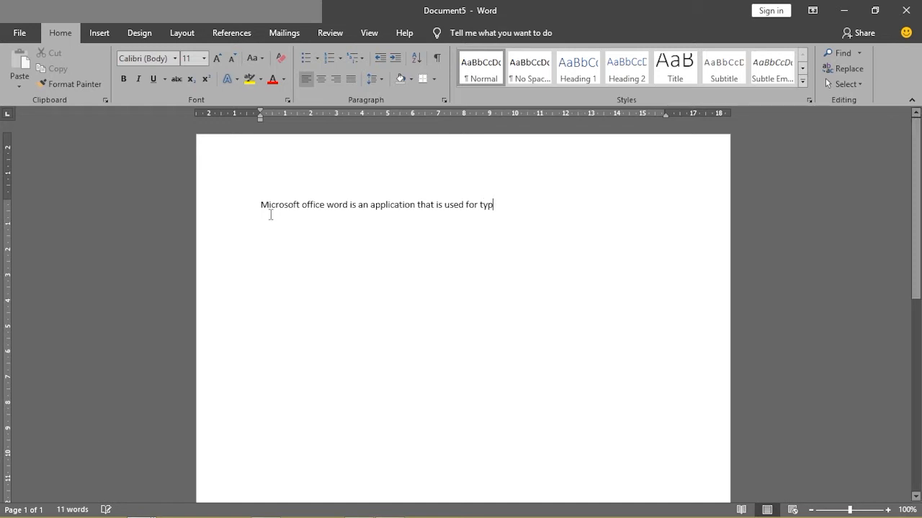
text(ing)
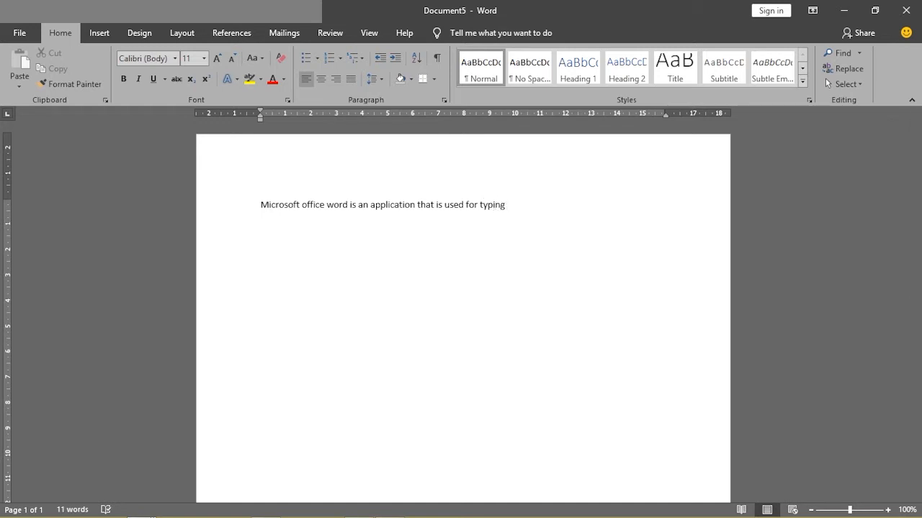
text(, formatting , ty)
key(BackSpace)
text(ext e)
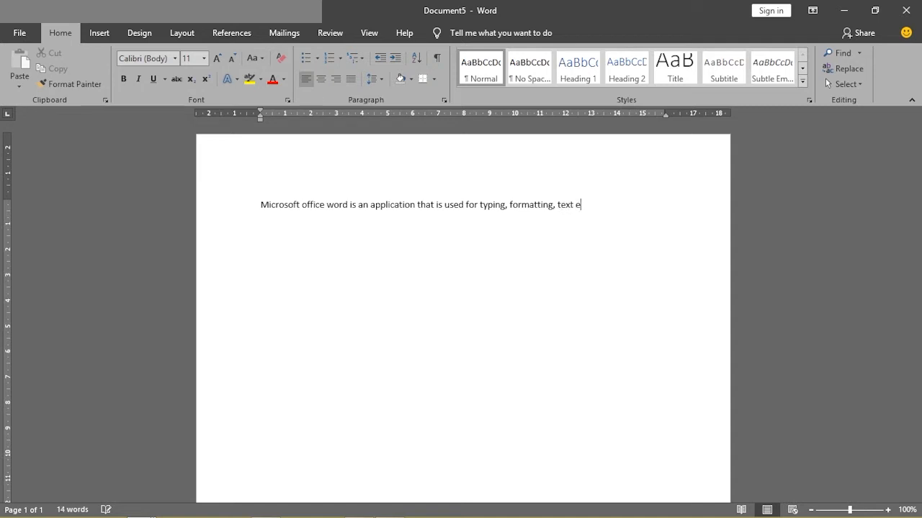
text(didting,)
text(and )
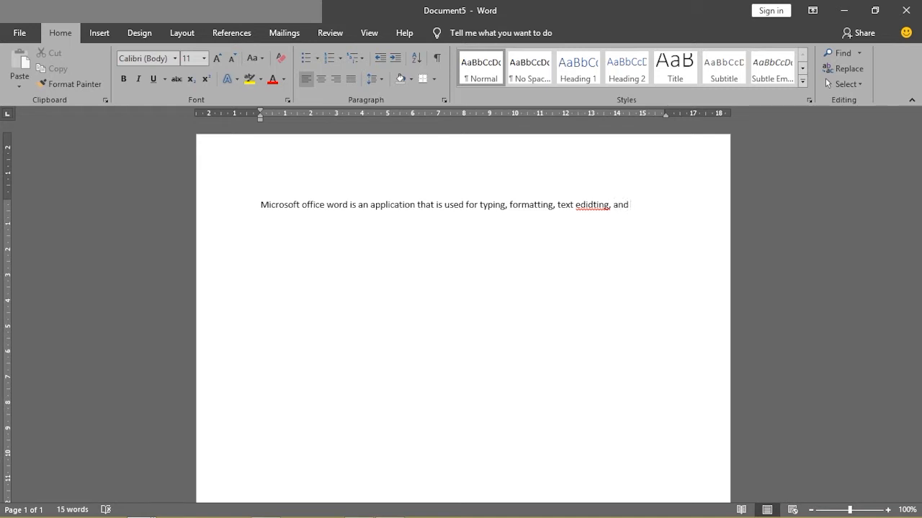
text(basic design)
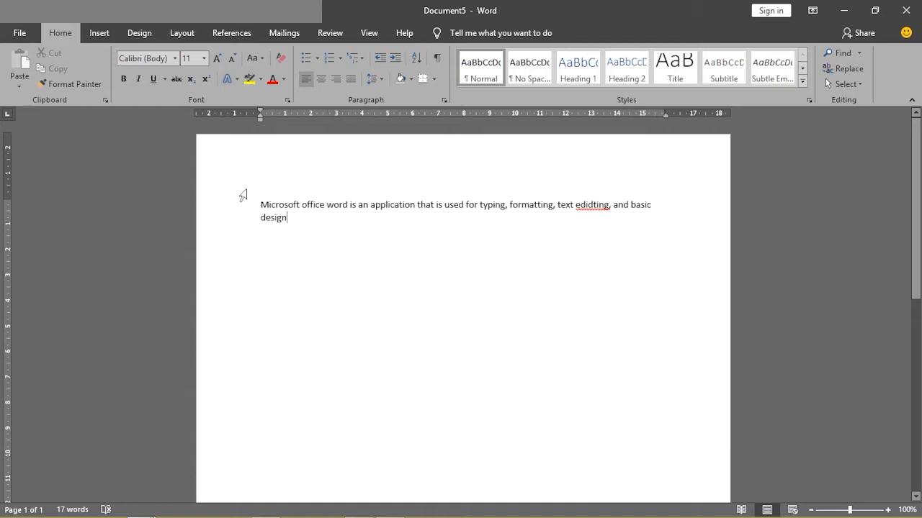
text(.)
Add the line "Advantages of mS word" as a new paragraph below the opening sentence.
key(Return)
text(ad)
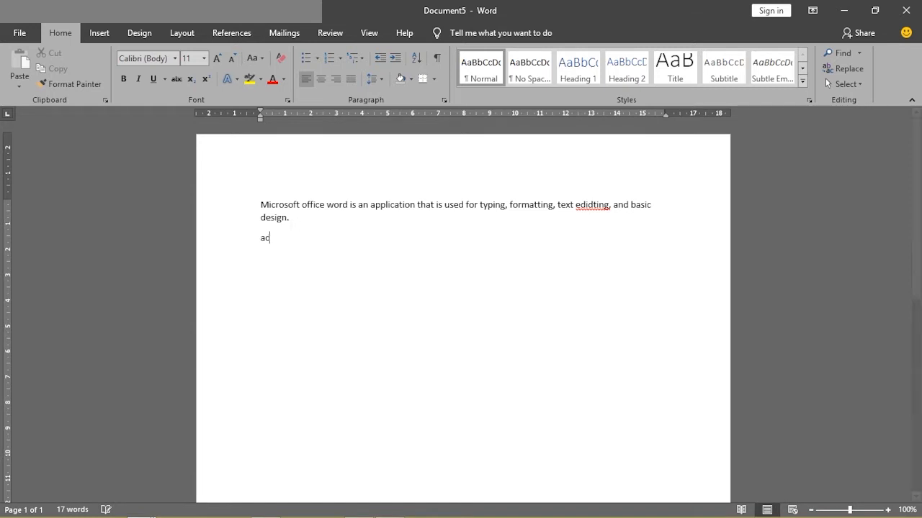
text(vantages of mS word)
key(Return)
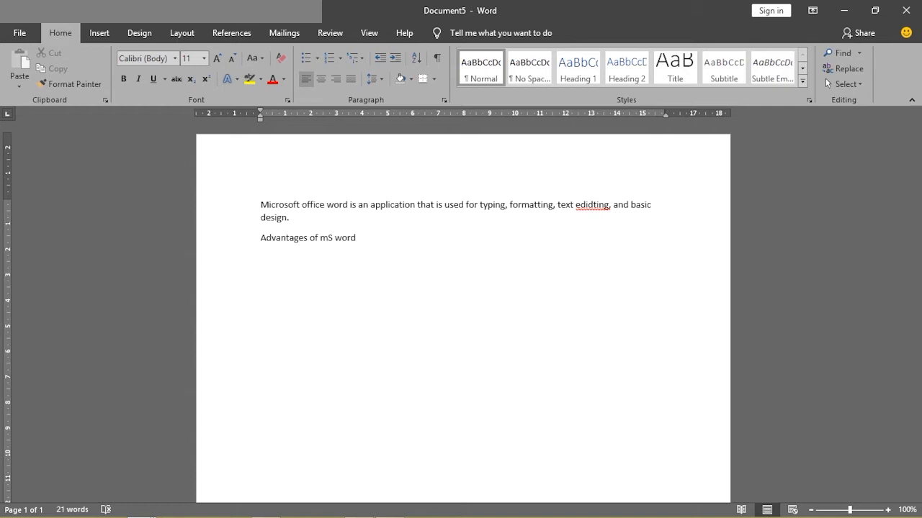
Start a numbered list below the heading line with the first item "It makes typing pleasurable".
text(1.)
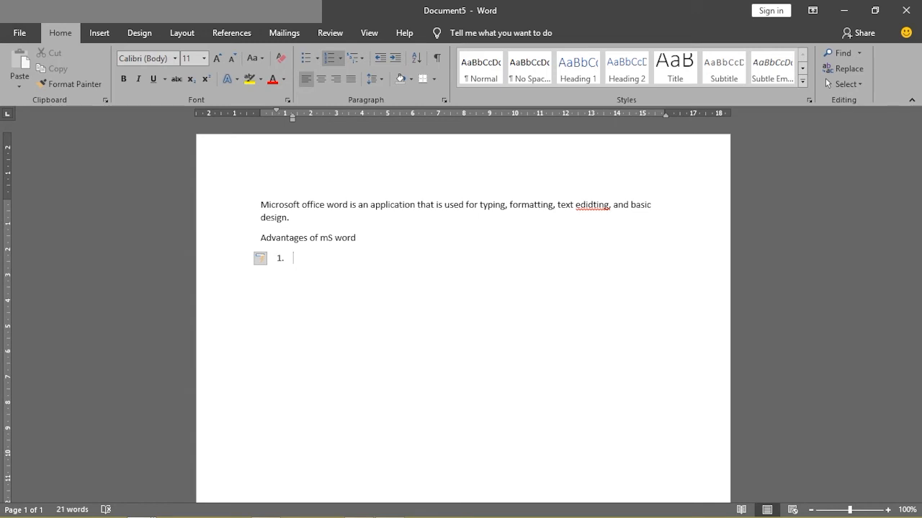
text( It maes)
key(BackSpace)
key(BackSpace)
text(kes typing pleasurable)
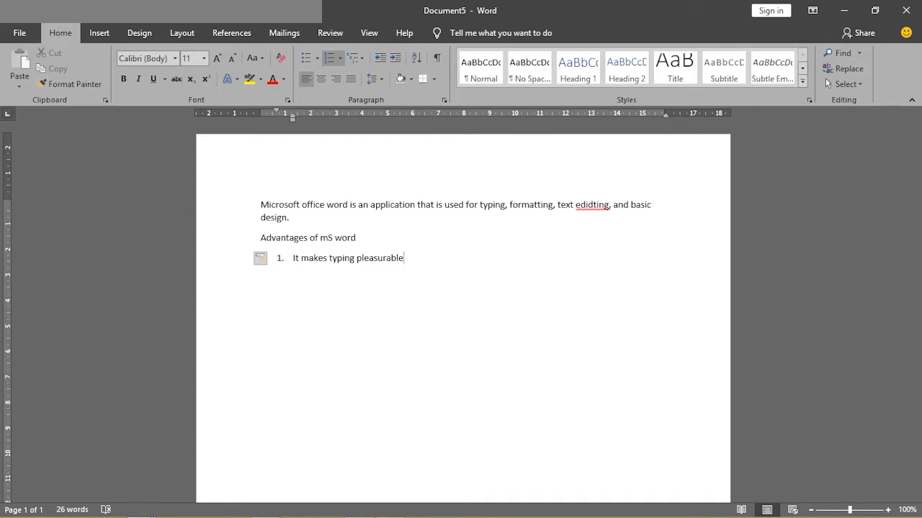
key(Return)
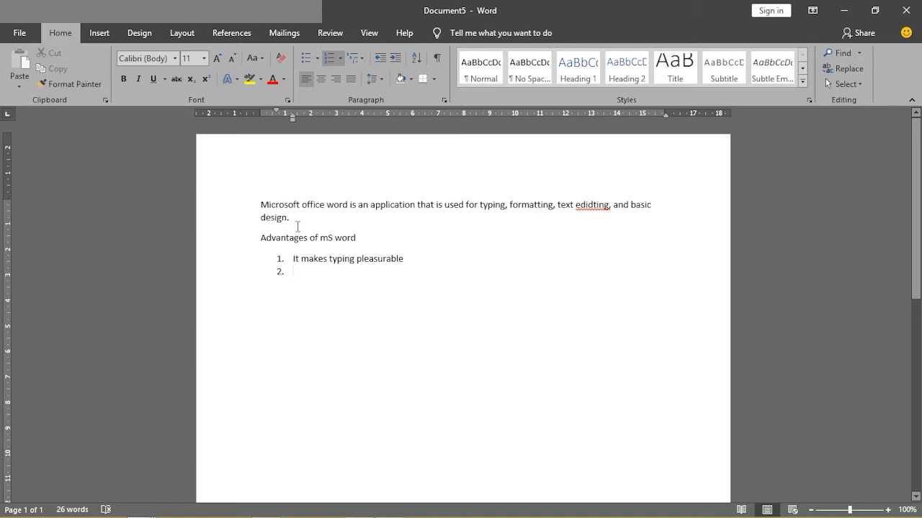
Write "It gives room for production of a neat job" as the second list item.
text(I)
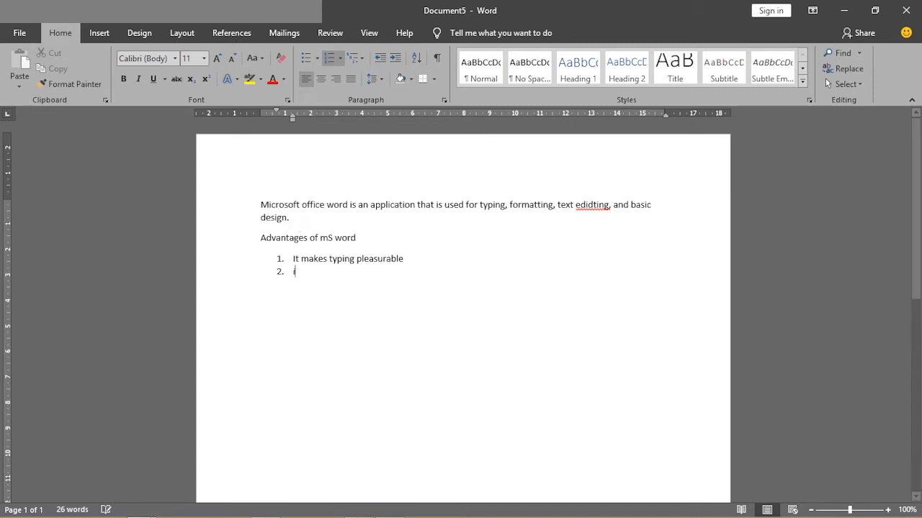
text(t gi)
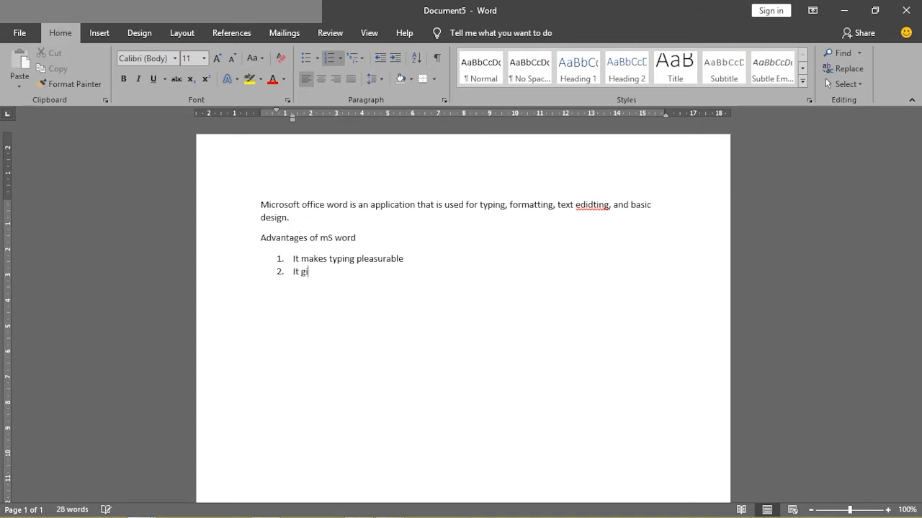
text(ves room for production )
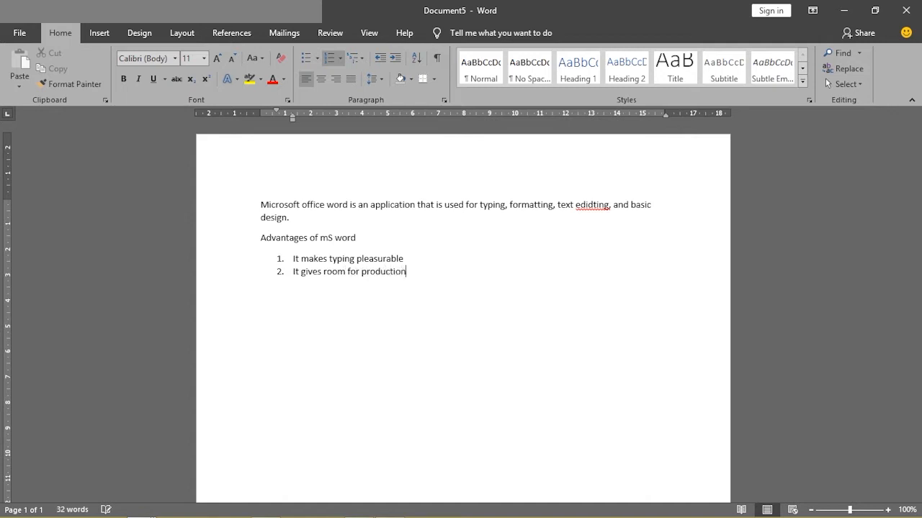
text(of a neat job)
key(Return)
Write "It gives room for basic text formatting." as the third list item.
text(It gives room for )
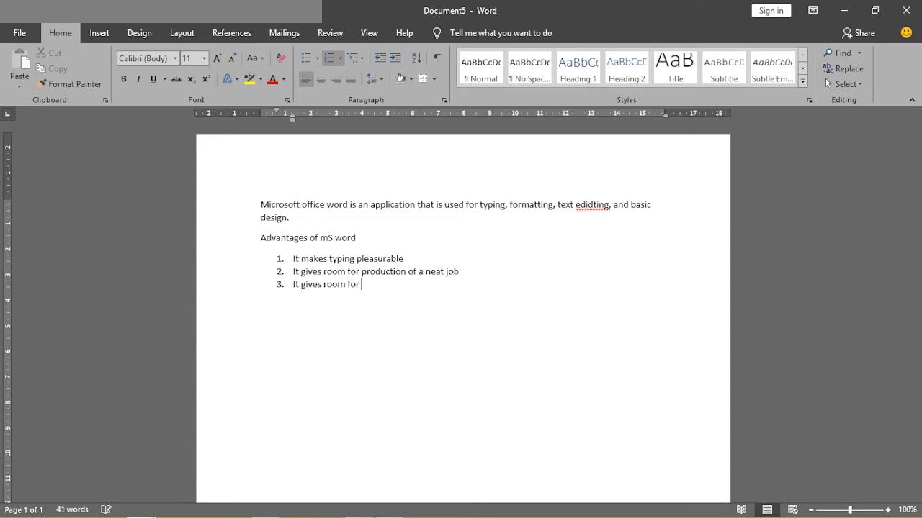
text(basic text formatt)
text(ng)
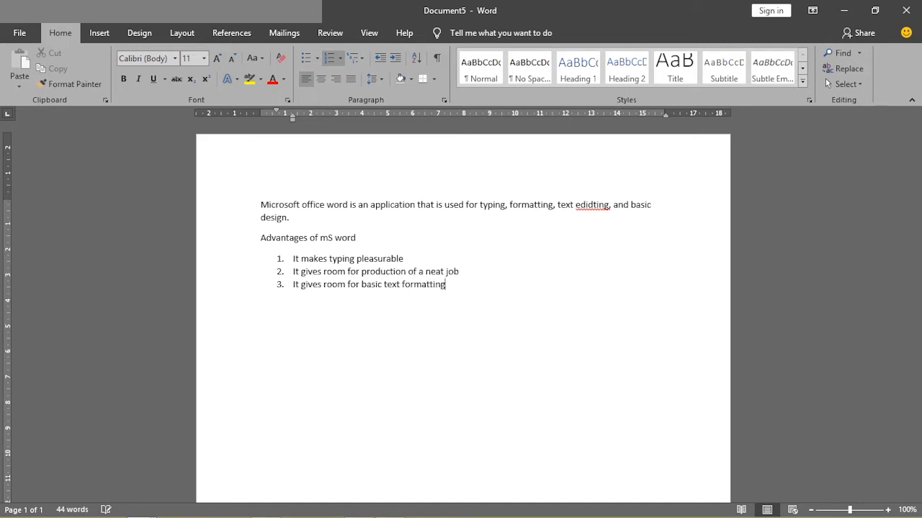
text(.)
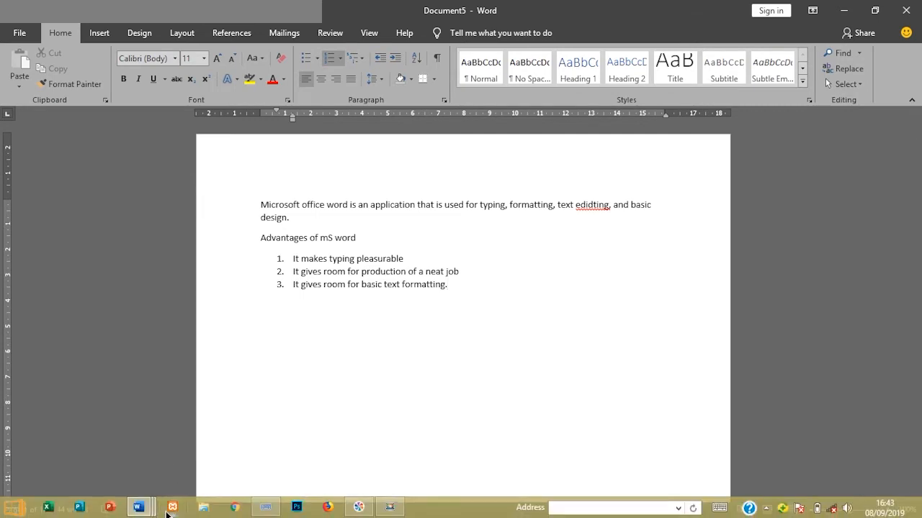
Check the topic list in the MICROSOFT OFFICE WORD document, and return to Document5.
mouse_move(142, 512)
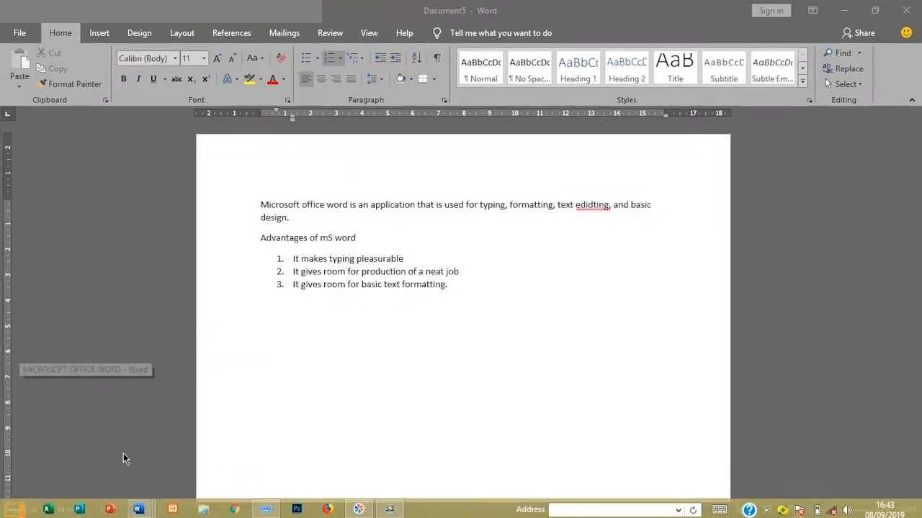
click(123, 453)
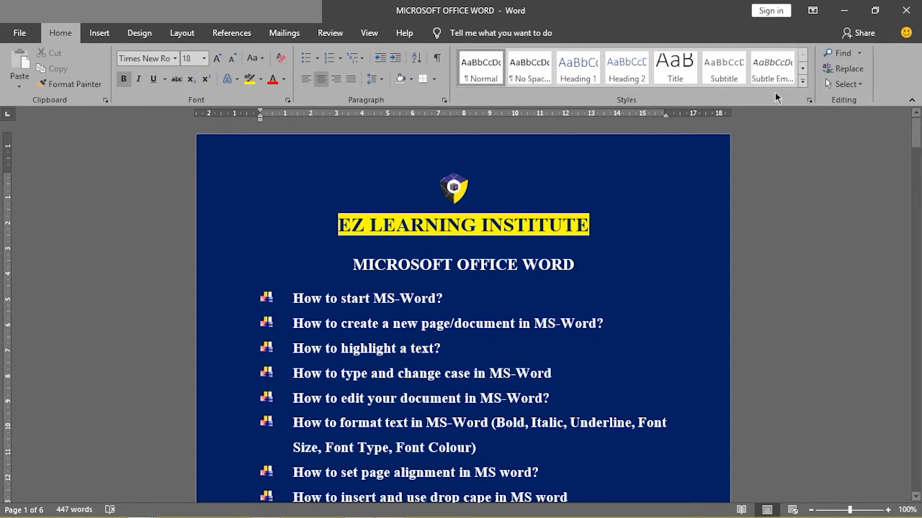
click(846, 12)
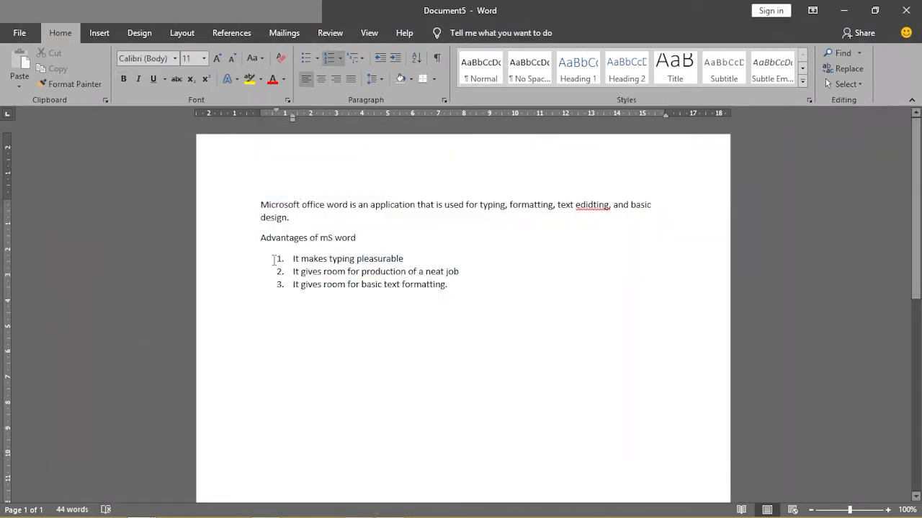
mouse_move(101, 516)
mouse_move(138, 507)
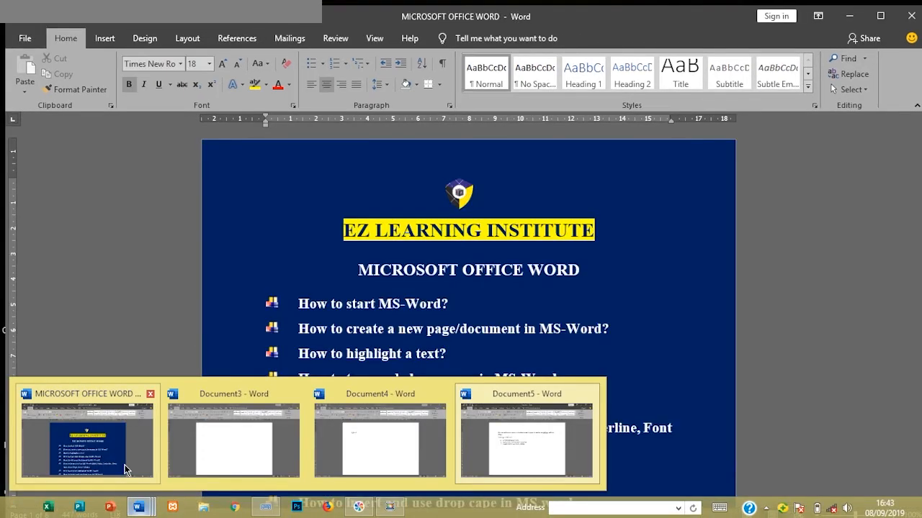
click(125, 469)
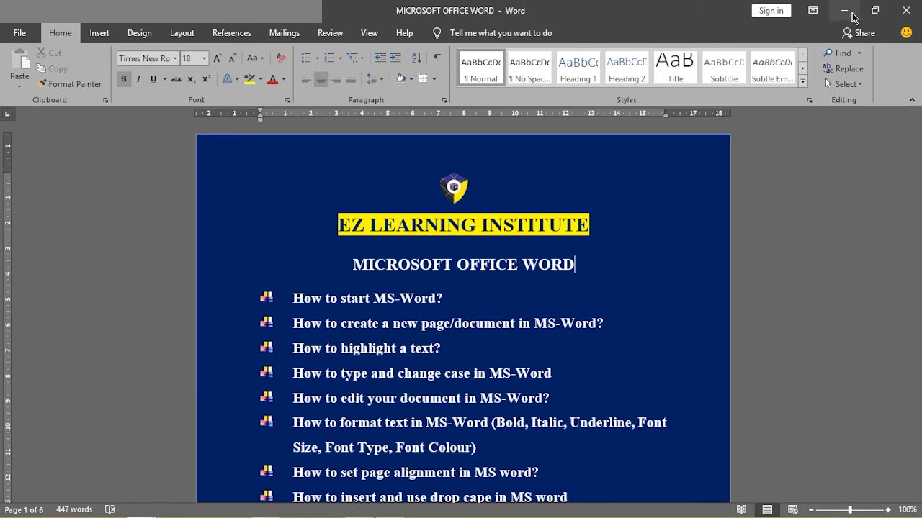
click(844, 11)
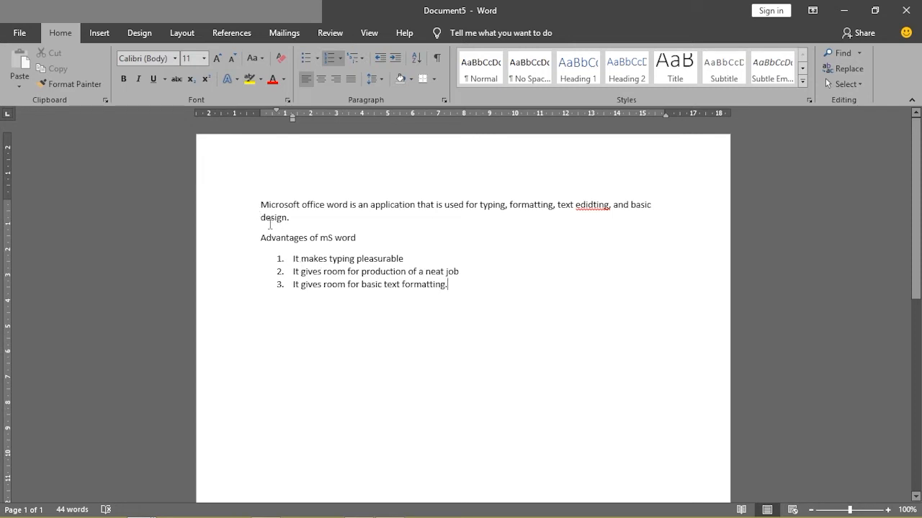
Highlight the heading line "Advantages of mS word" from its start, and clear the selection.
drag(260, 240, 340, 242)
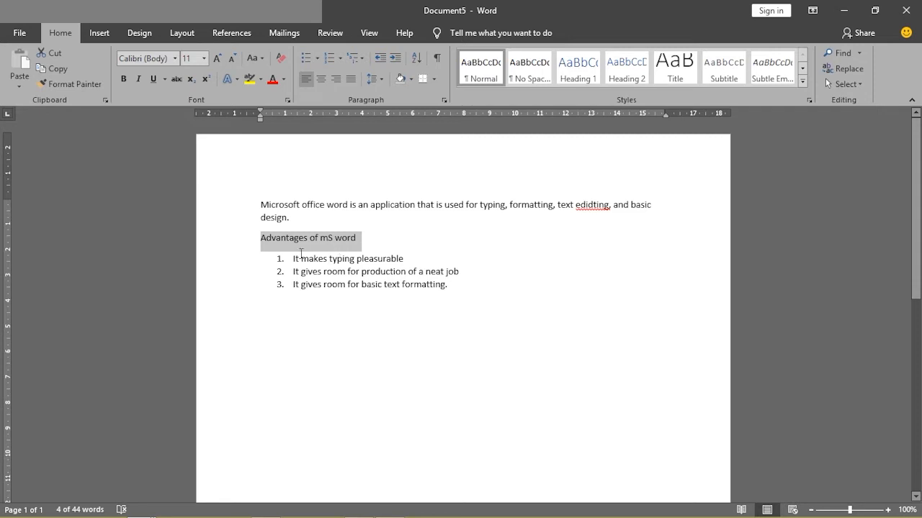
mouse_move(149, 511)
click(372, 237)
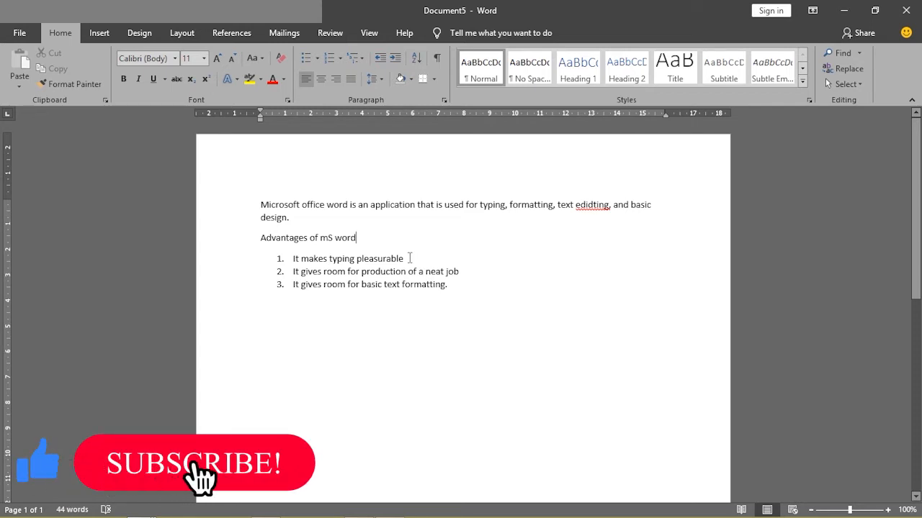
double_click(300, 240)
click(300, 239)
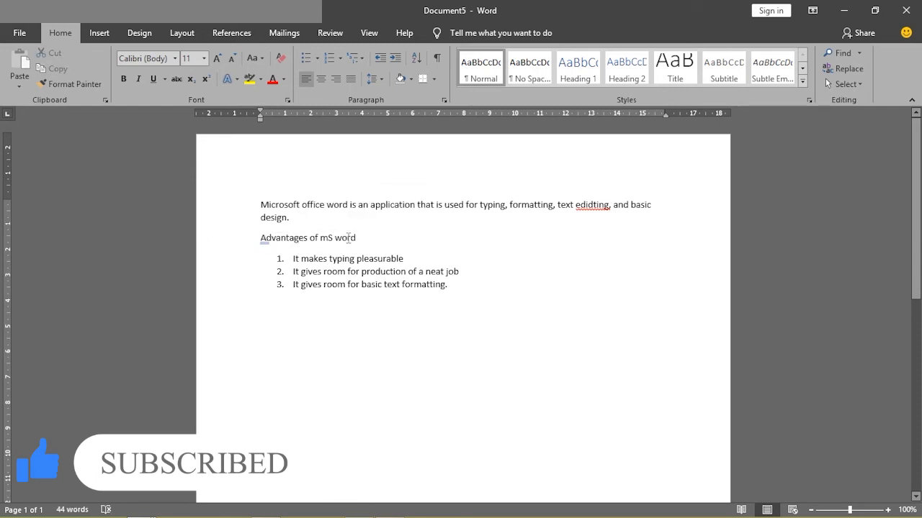
Highlight the opening sentence together with the heading line below it, and deselect both.
drag(360, 240, 261, 248)
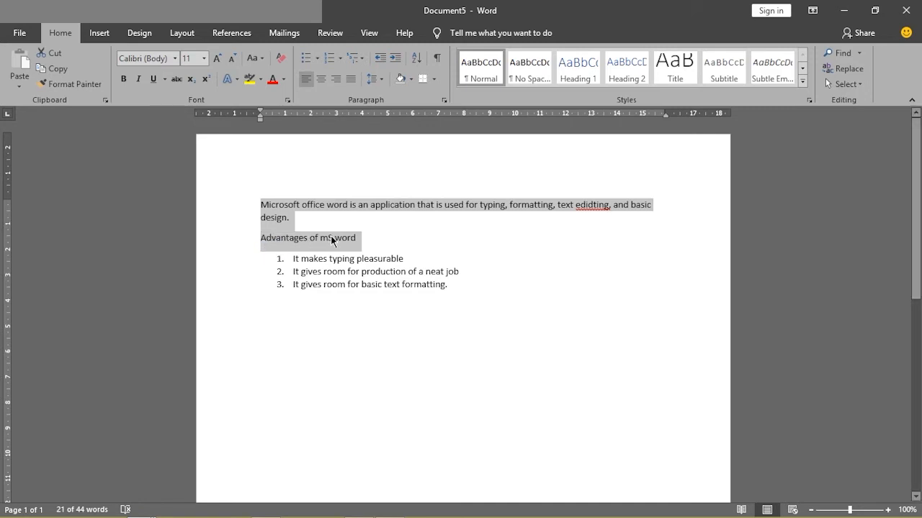
key(alt)
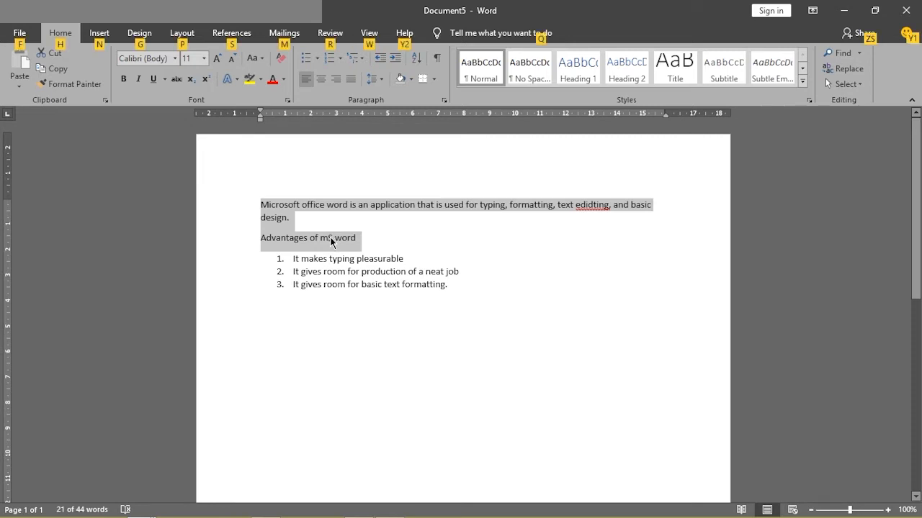
click(393, 244)
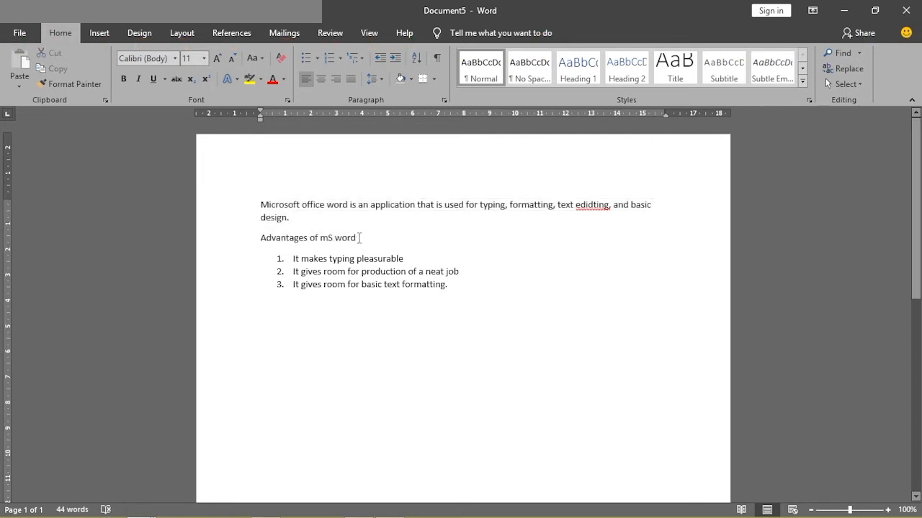
Practise highlighting only the "Advantages of mS word" line from its end back to its start, and deselect it.
drag(359, 239, 269, 242)
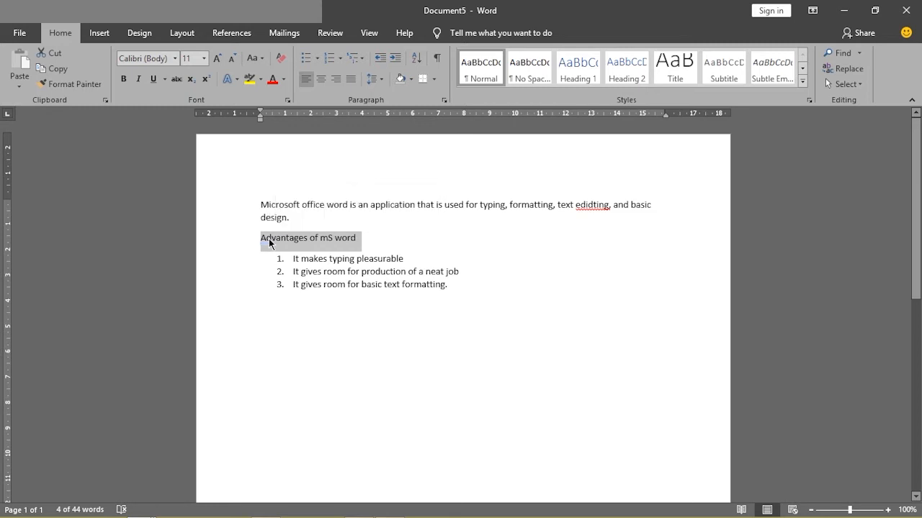
key(alt)
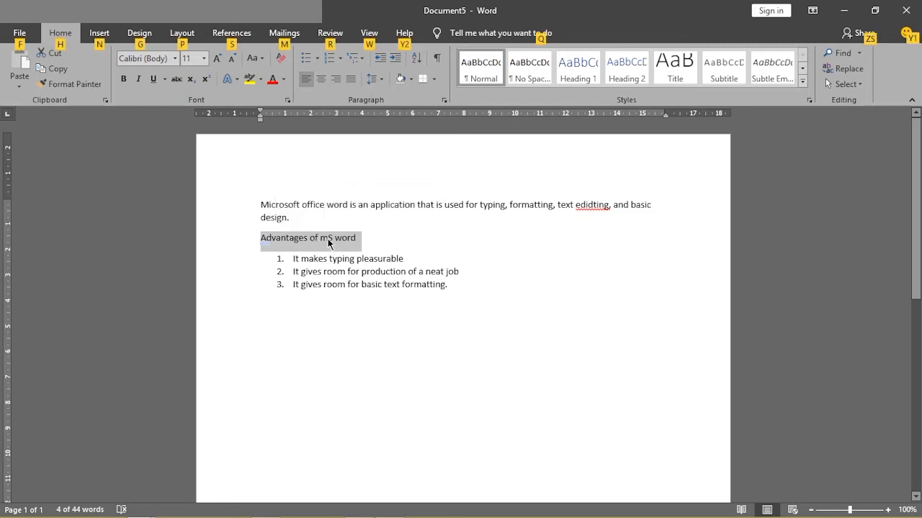
click(395, 239)
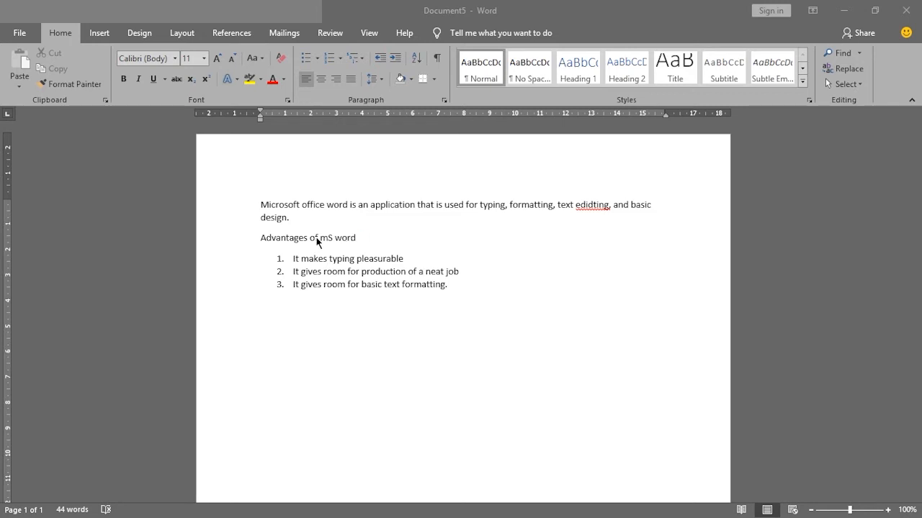
click(271, 239)
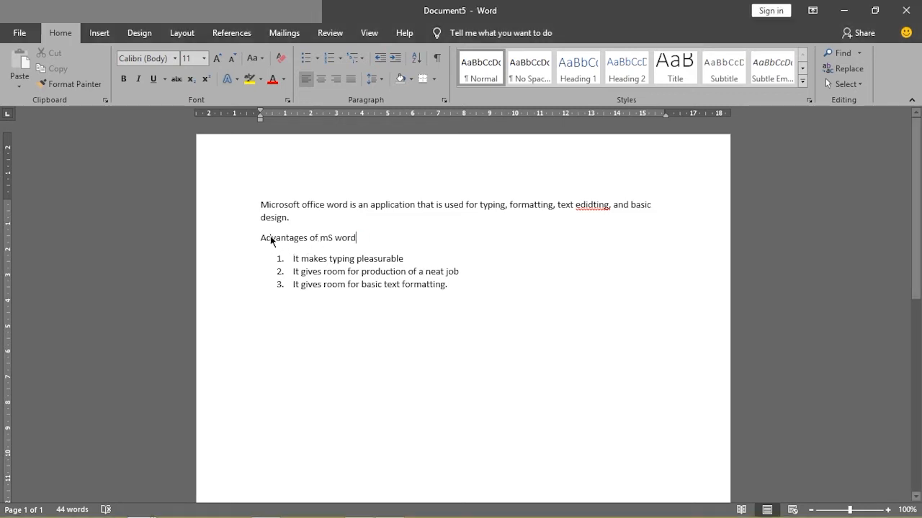
triple_click(356, 238)
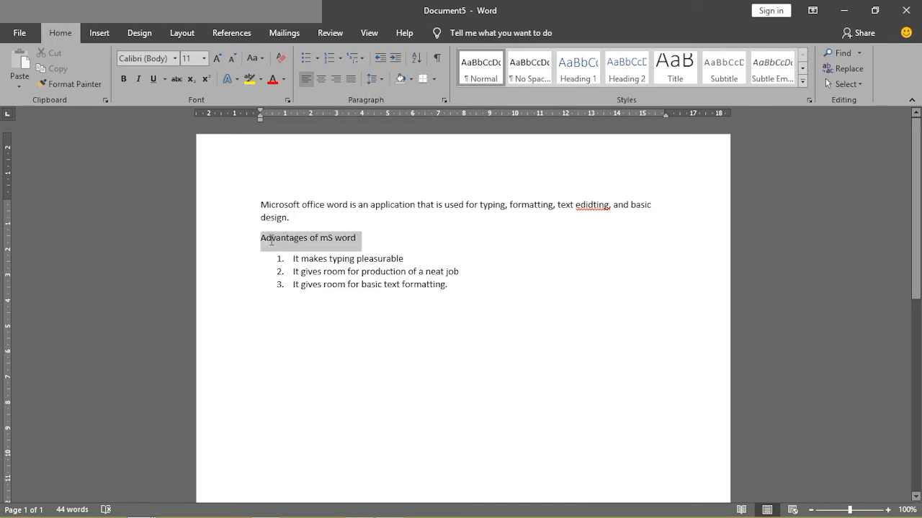
drag(265, 243, 266, 243)
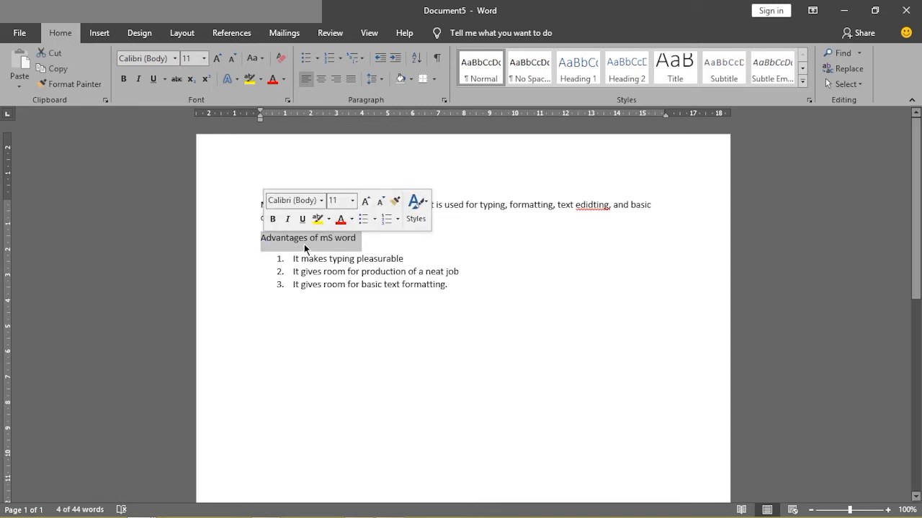
click(401, 245)
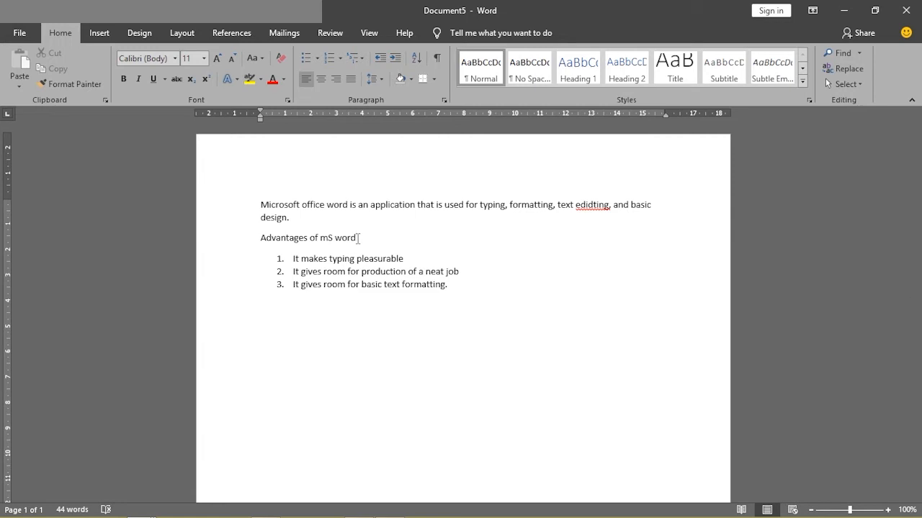
Highlight the "Advantages of mS word" line and change its case to lowercase, and to UPPERCASE.
drag(357, 238, 264, 243)
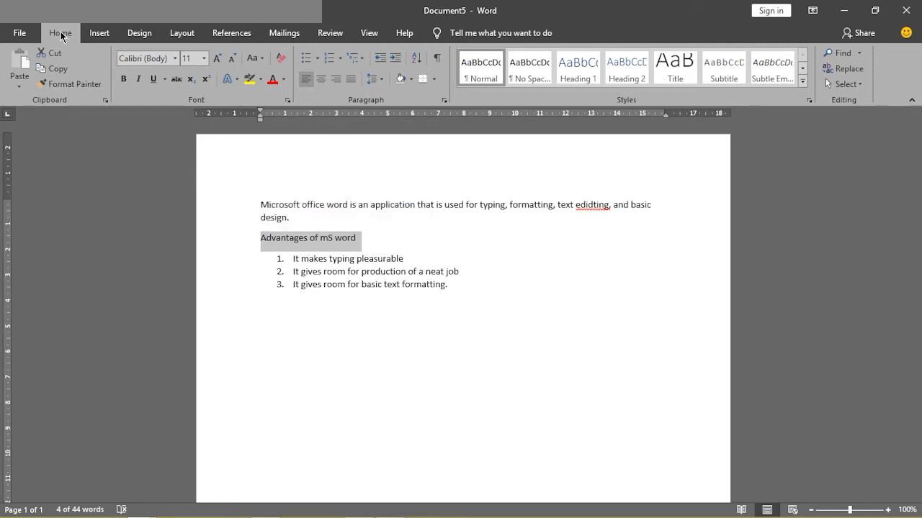
click(262, 63)
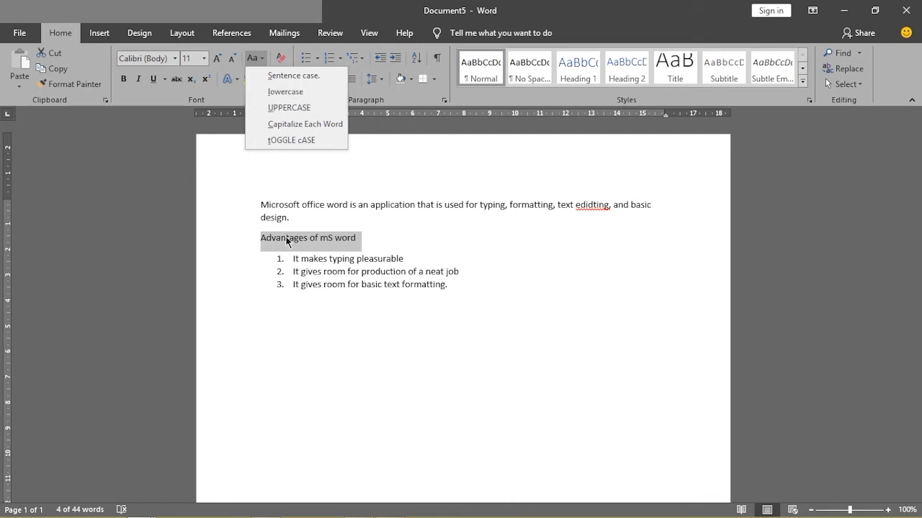
click(284, 93)
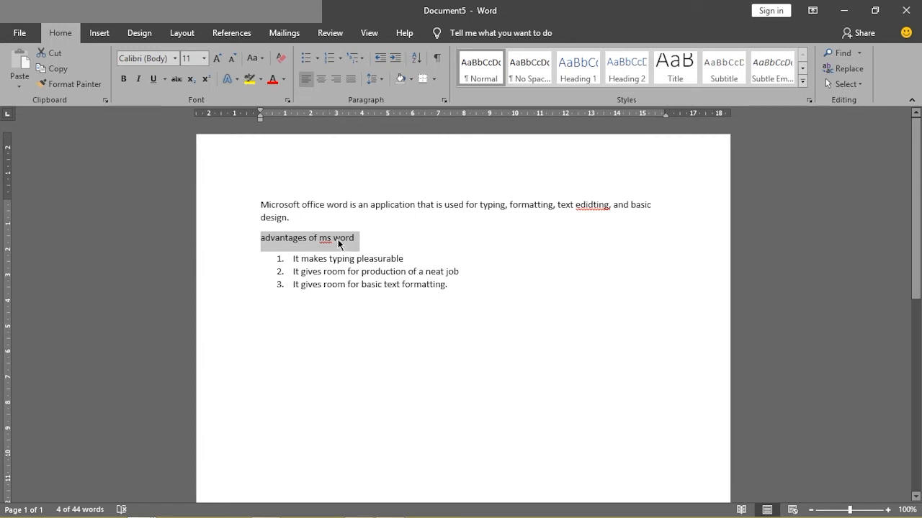
click(261, 62)
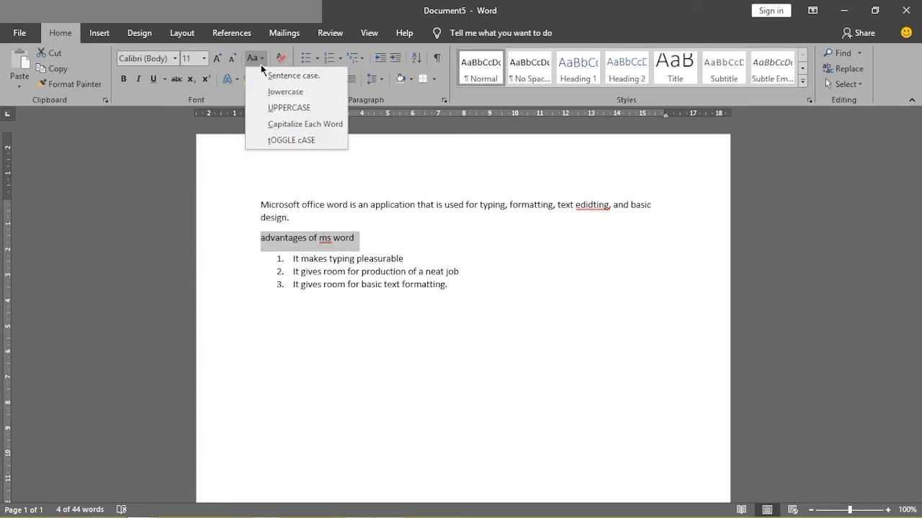
click(270, 110)
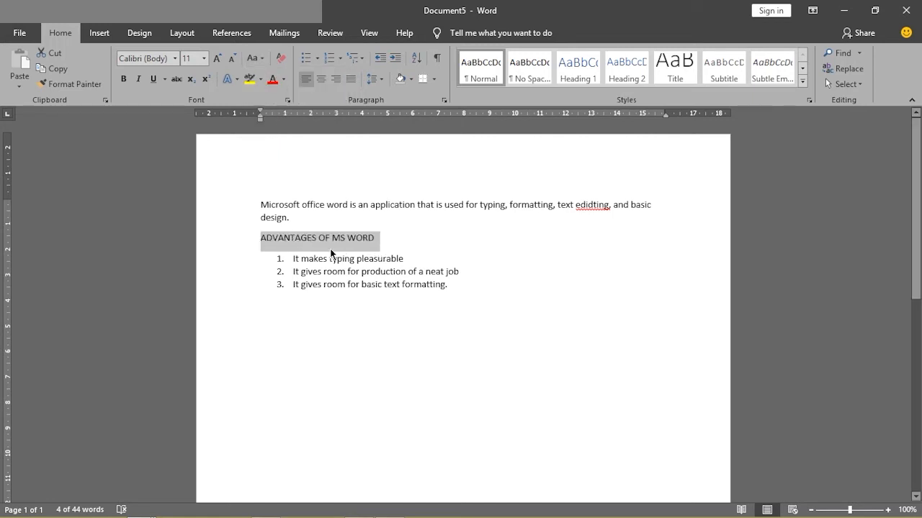
click(256, 59)
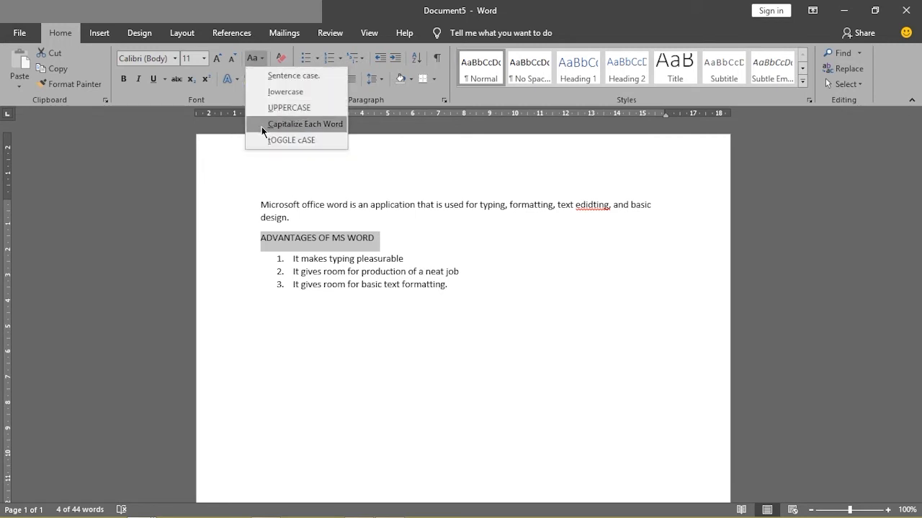
click(266, 248)
click(324, 242)
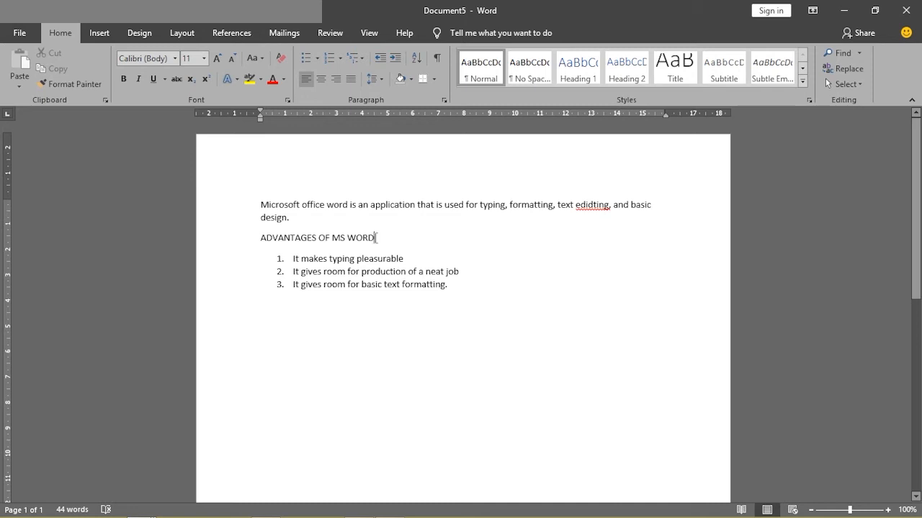
Change the case of the "ADVANTAGES OF MS WORD" heading line to Capitalize Each Word, and clear the selection.
drag(373, 239, 297, 243)
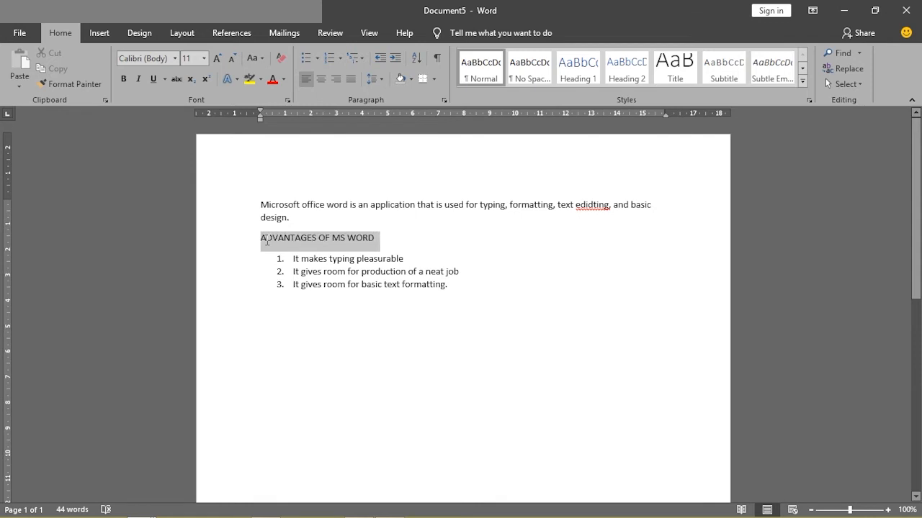
drag(263, 241, 263, 241)
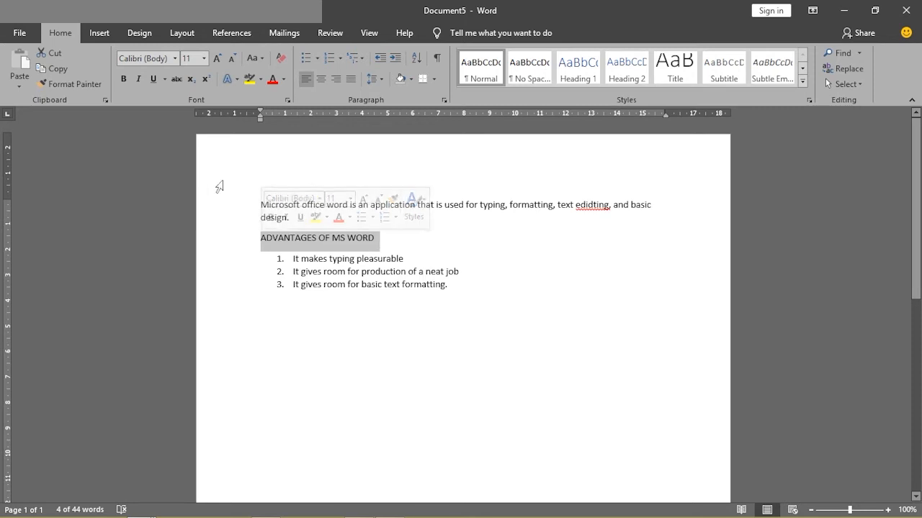
click(264, 59)
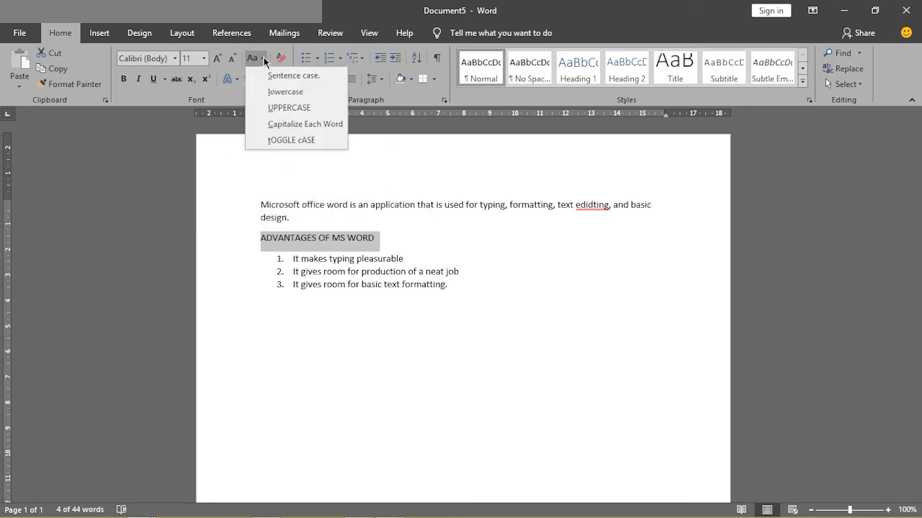
click(311, 123)
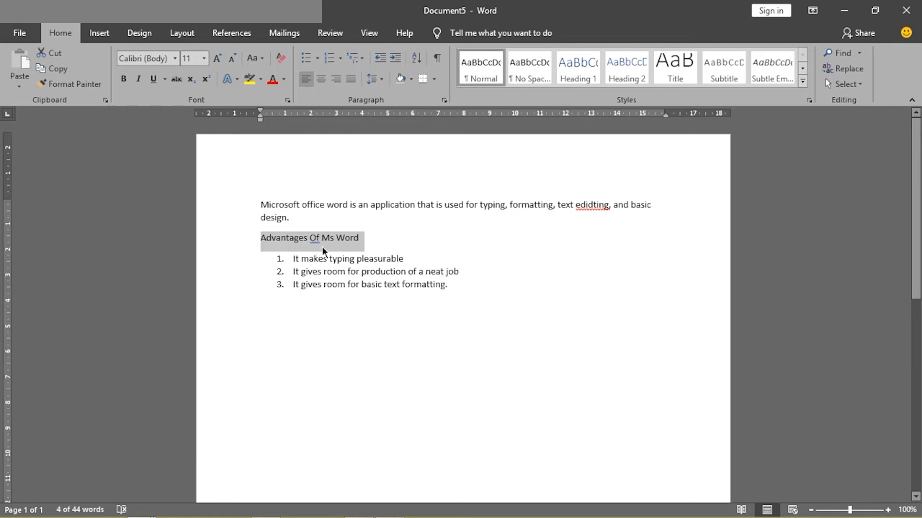
click(370, 242)
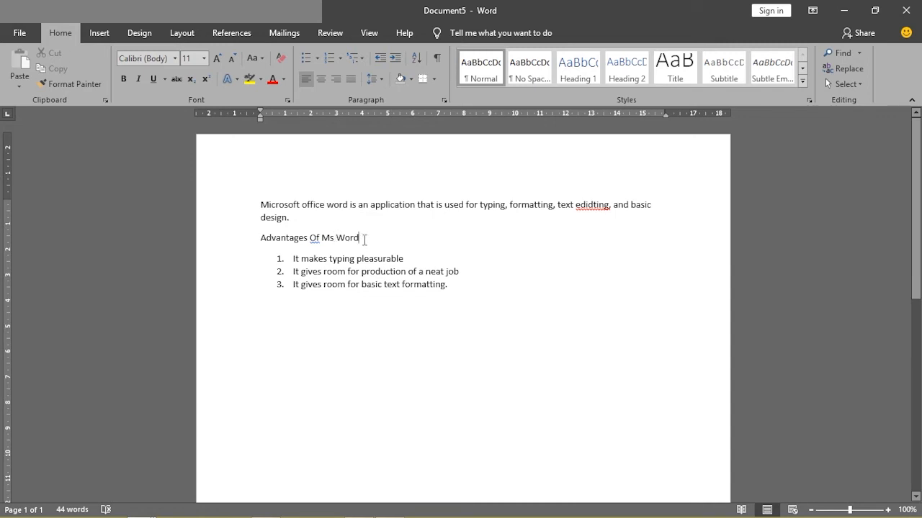
Convert the "Advantages Of Ms Word" heading line to UPPERCASE and deselect it.
click(264, 60)
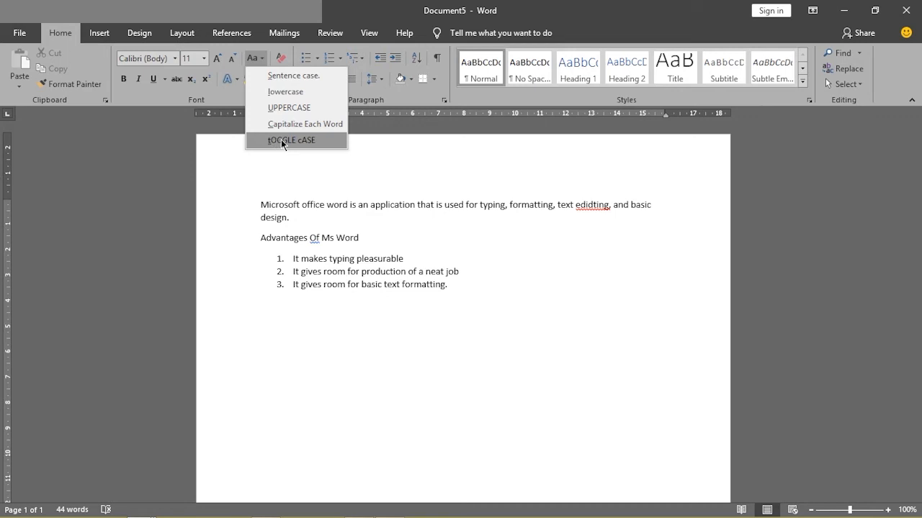
click(330, 239)
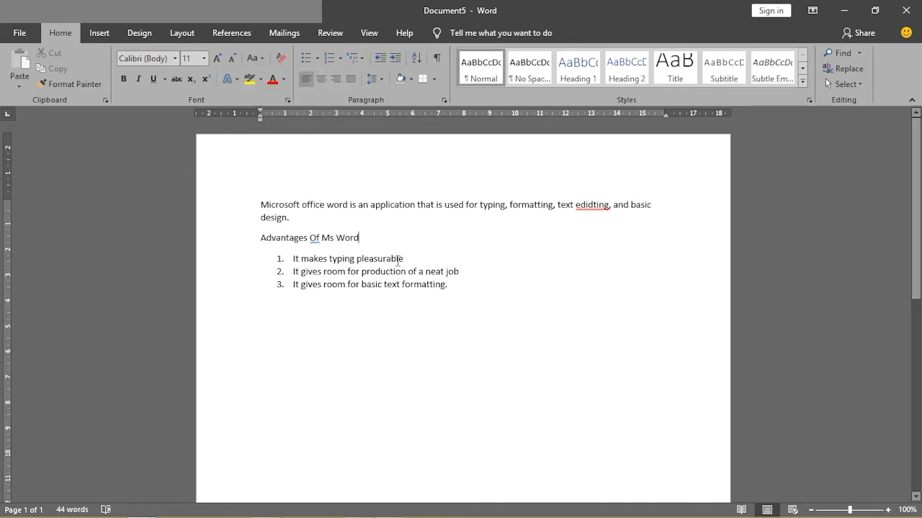
drag(365, 238, 266, 240)
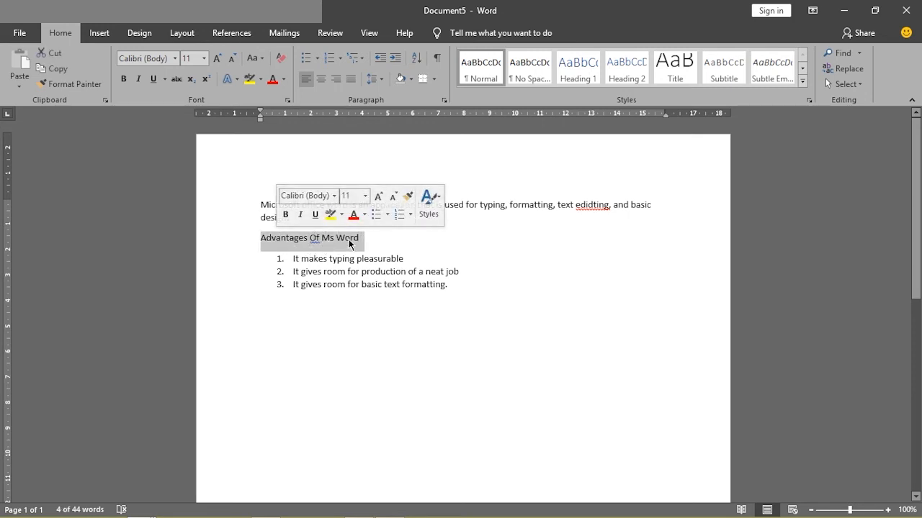
click(253, 57)
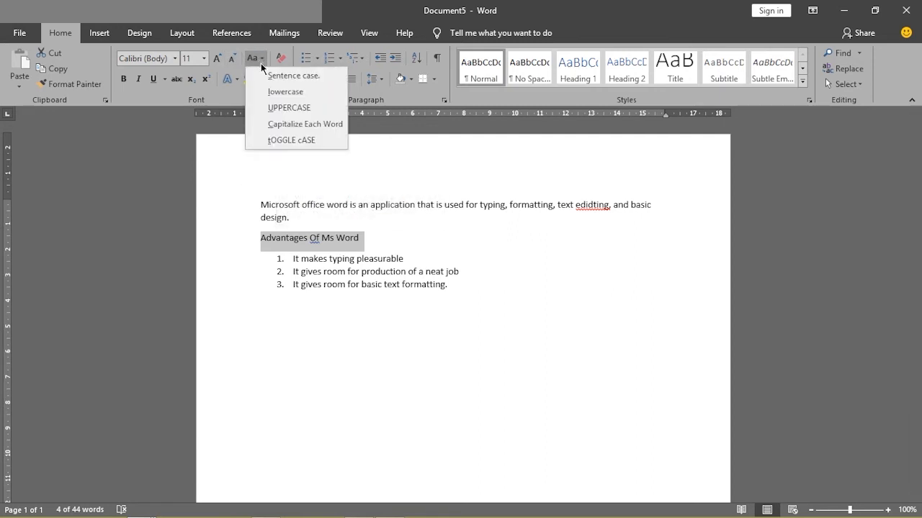
click(288, 108)
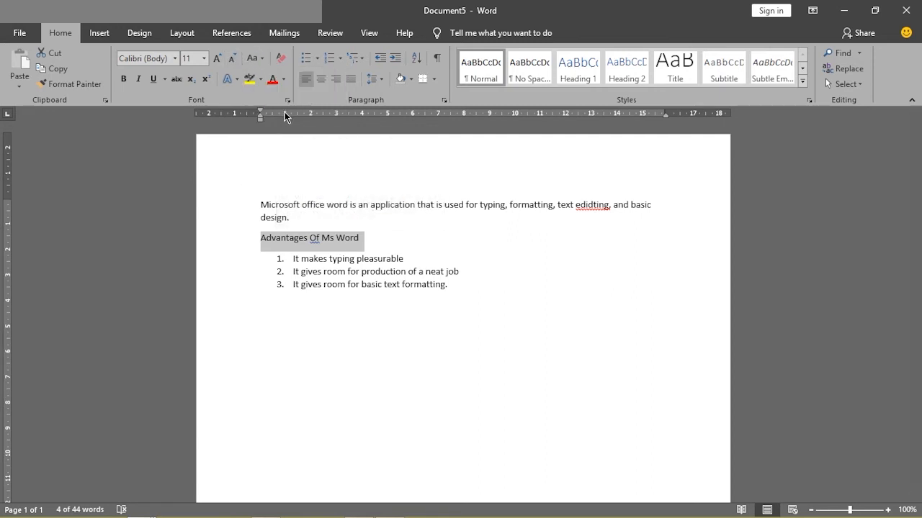
click(399, 239)
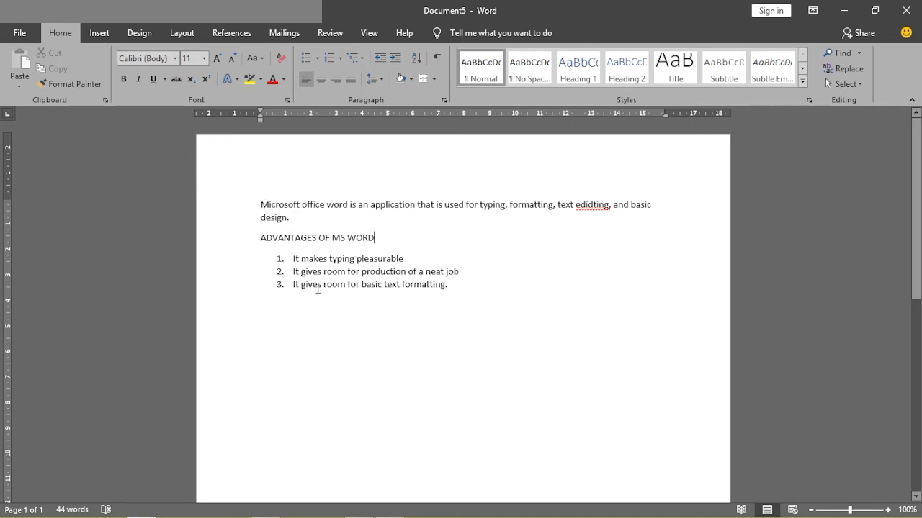
Change the case of all three numbered list items to UPPERCASE, switch them to lowercase, and deselect the list.
drag(293, 258, 450, 285)
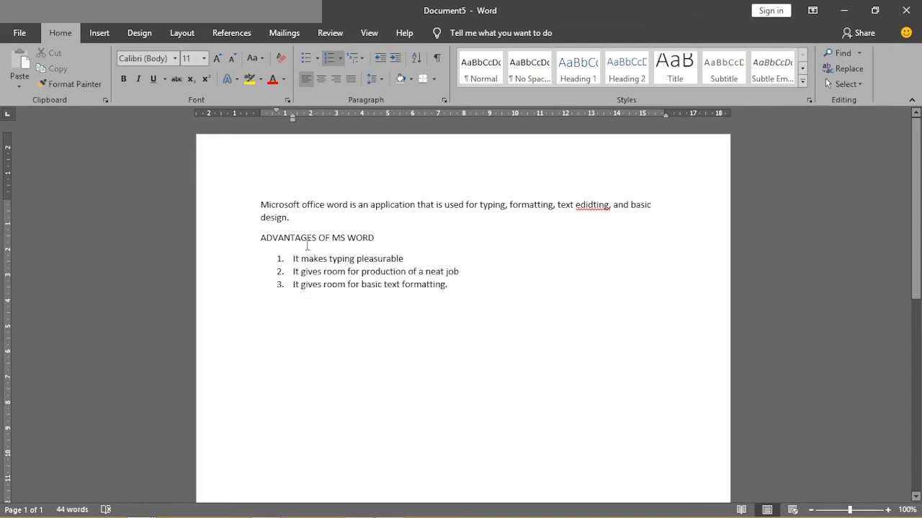
drag(293, 256, 451, 287)
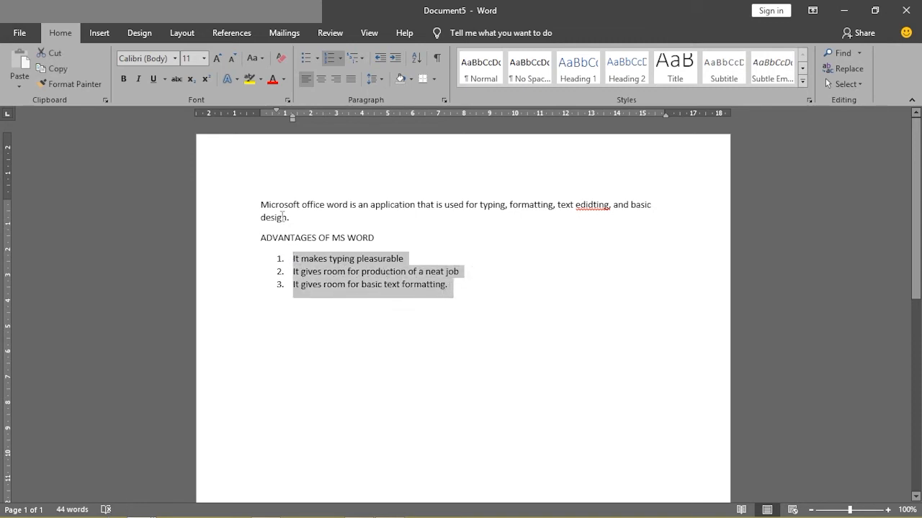
click(262, 59)
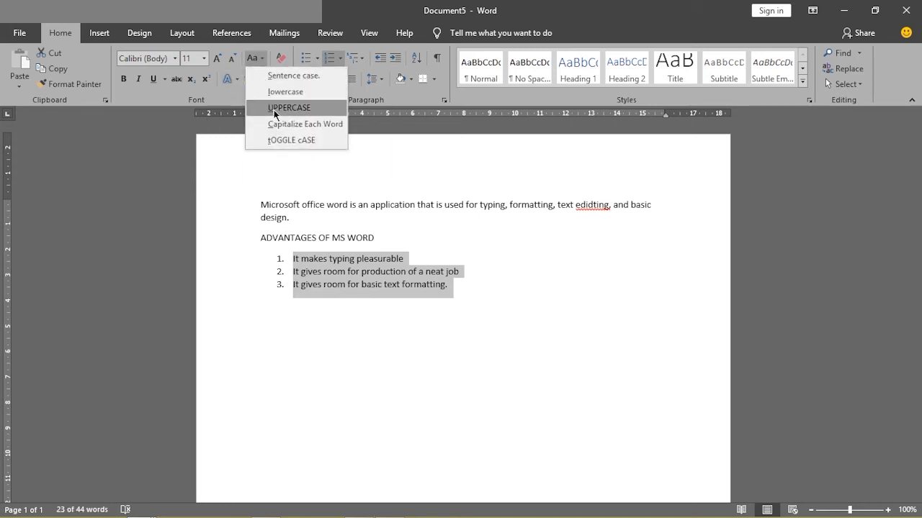
click(292, 108)
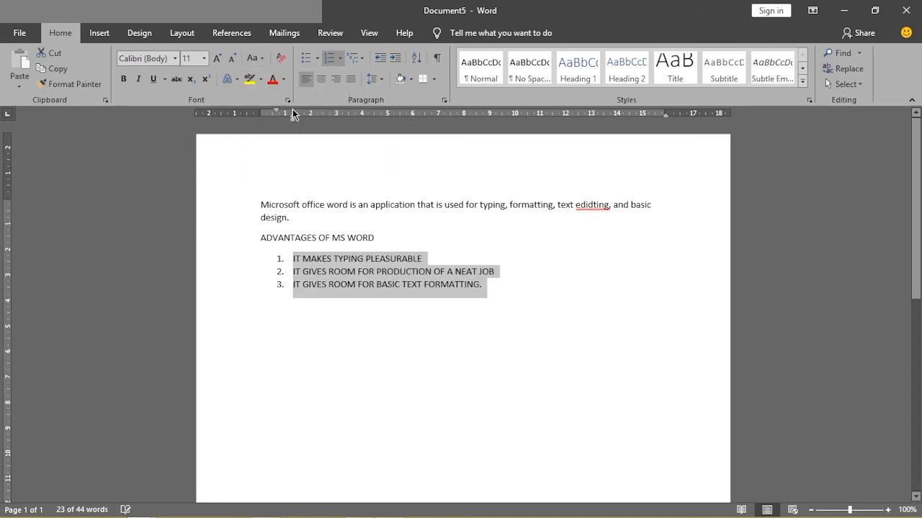
click(260, 61)
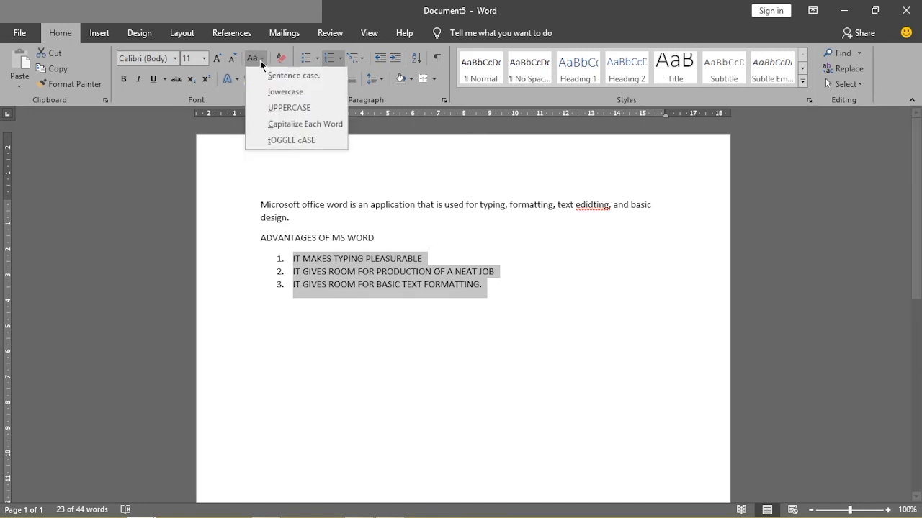
click(280, 96)
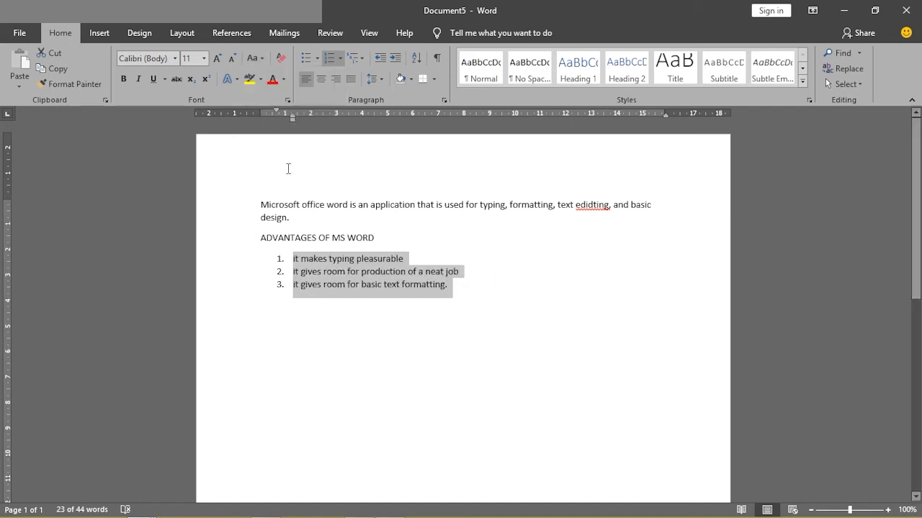
click(457, 289)
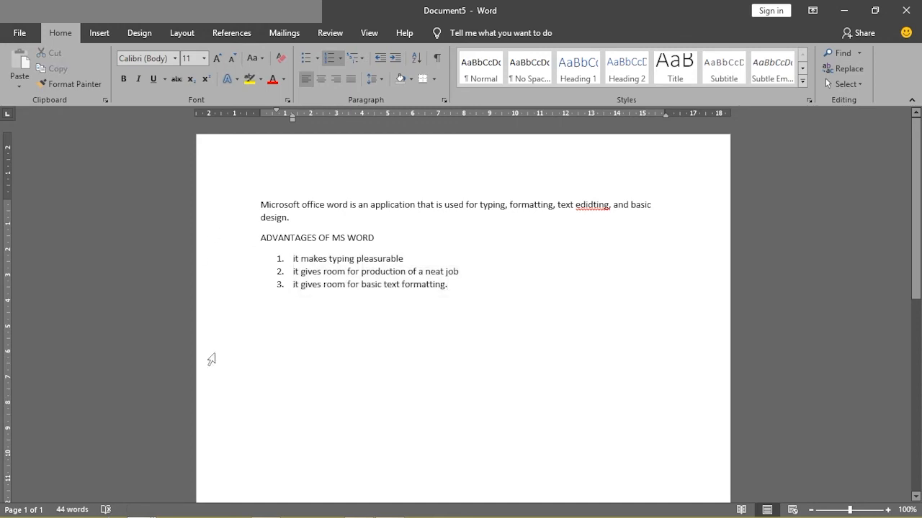
Check the lesson topics in the MICROSOFT OFFICE WORD document for document editing, and return to Document5.
mouse_move(138, 507)
click(110, 451)
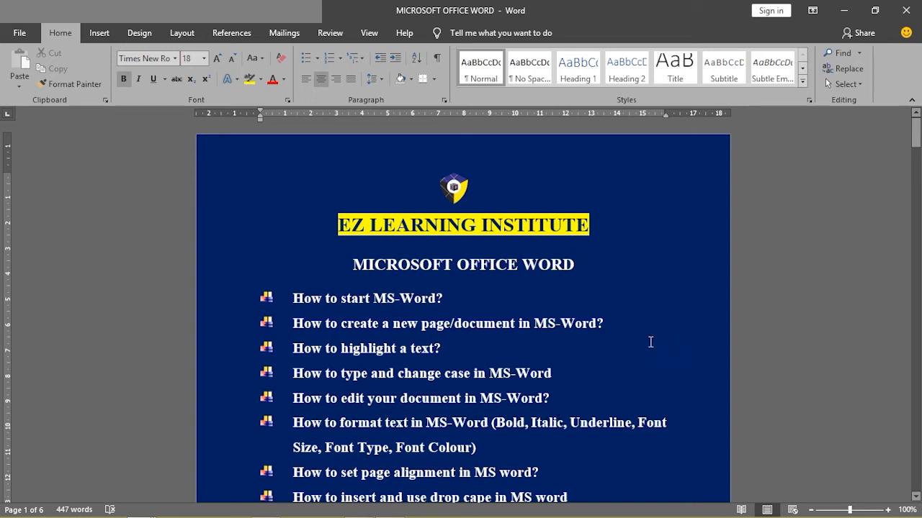
click(851, 15)
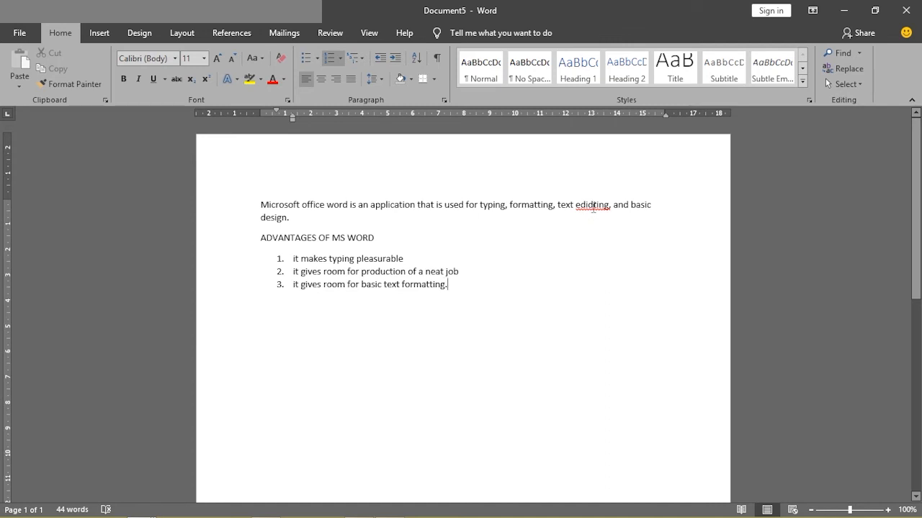
Correct the misspelled "edidting" in the opening sentence with the suggestion "editing", undo the correction, and apply it again.
right_click(593, 207)
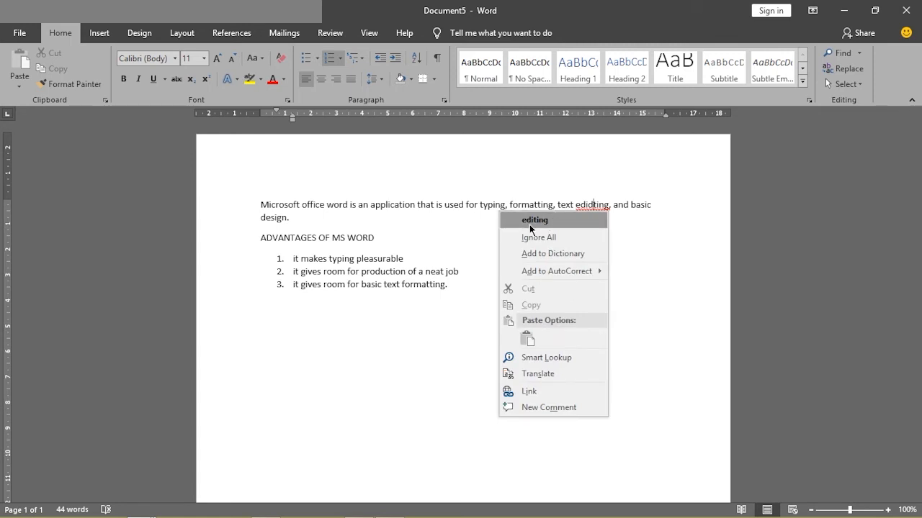
click(560, 222)
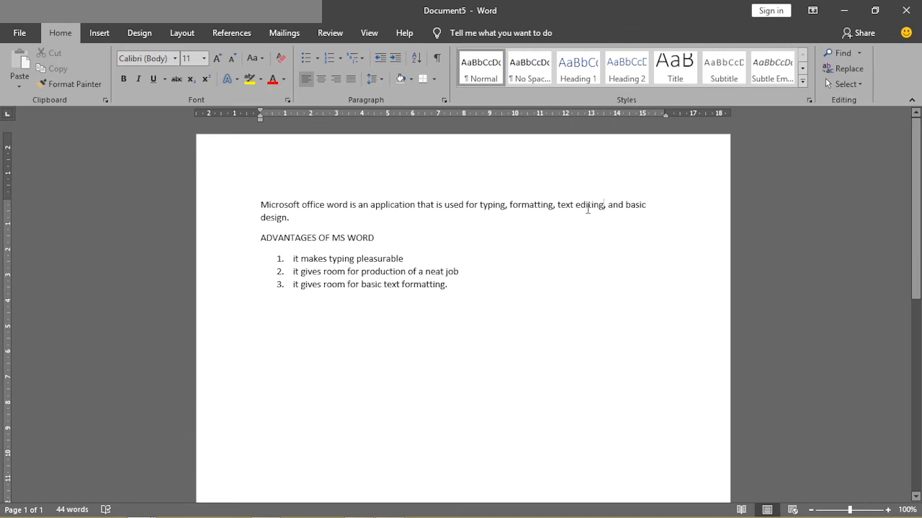
key(ctrl+z)
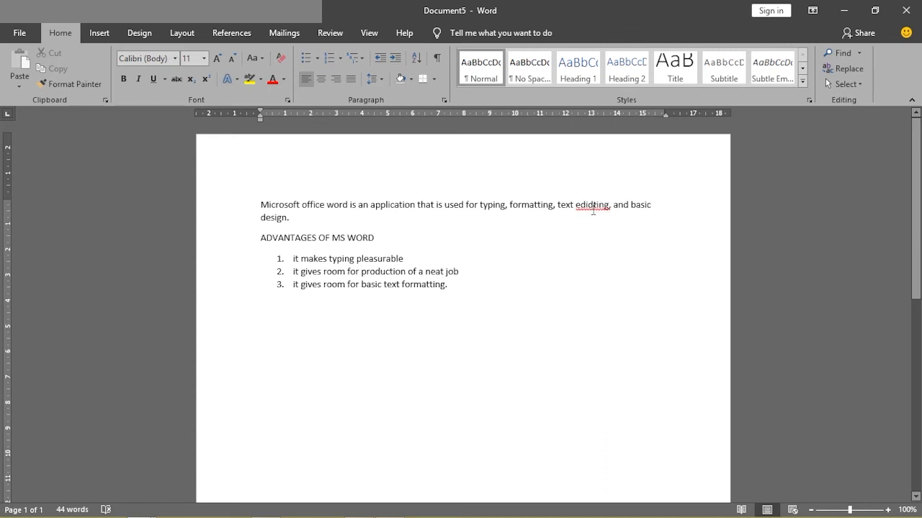
right_click(592, 210)
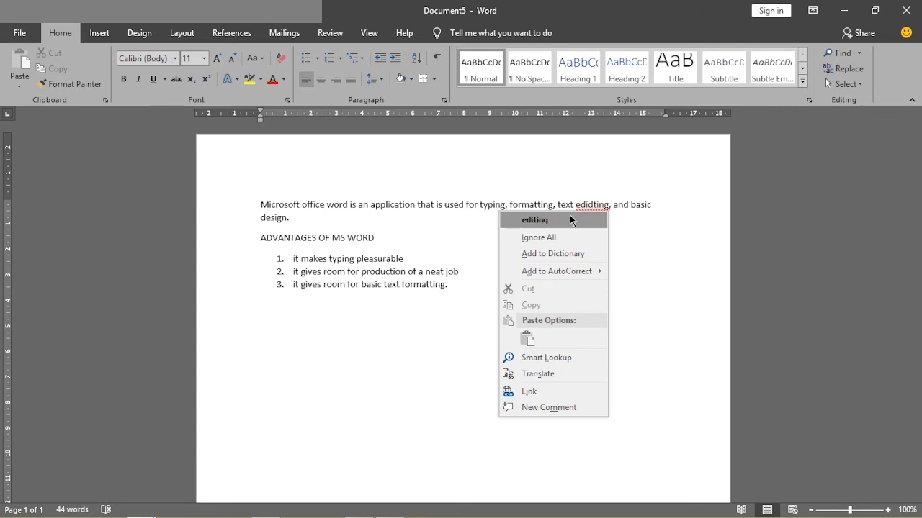
click(570, 220)
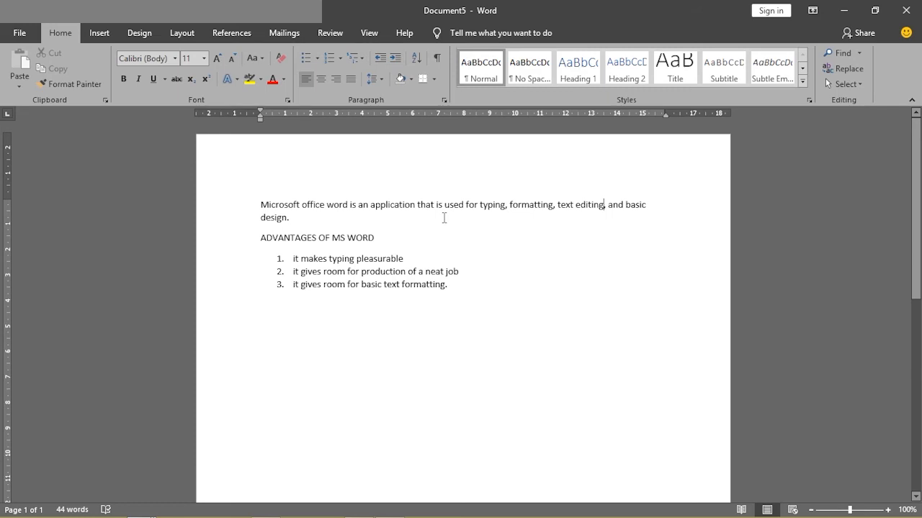
Review the topic on formatting text in the MICROSOFT OFFICE WORD document, and go back to Document5.
mouse_move(137, 506)
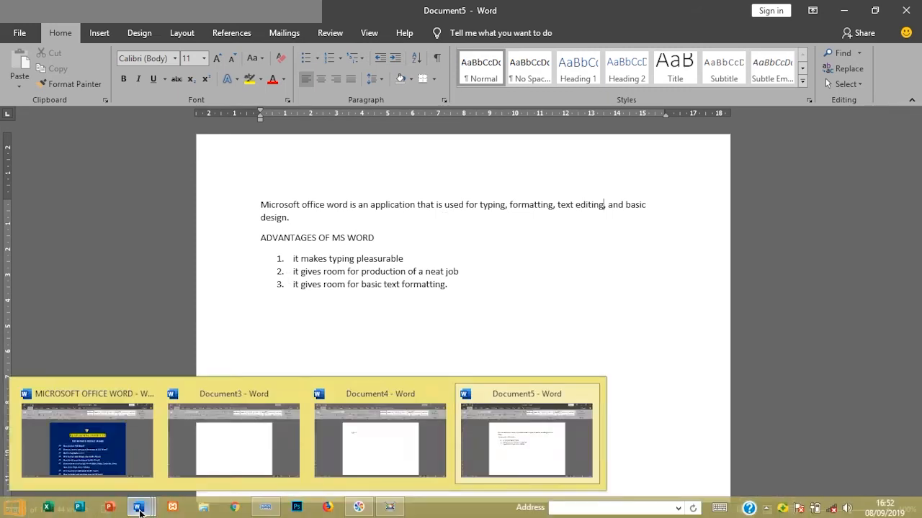
click(102, 460)
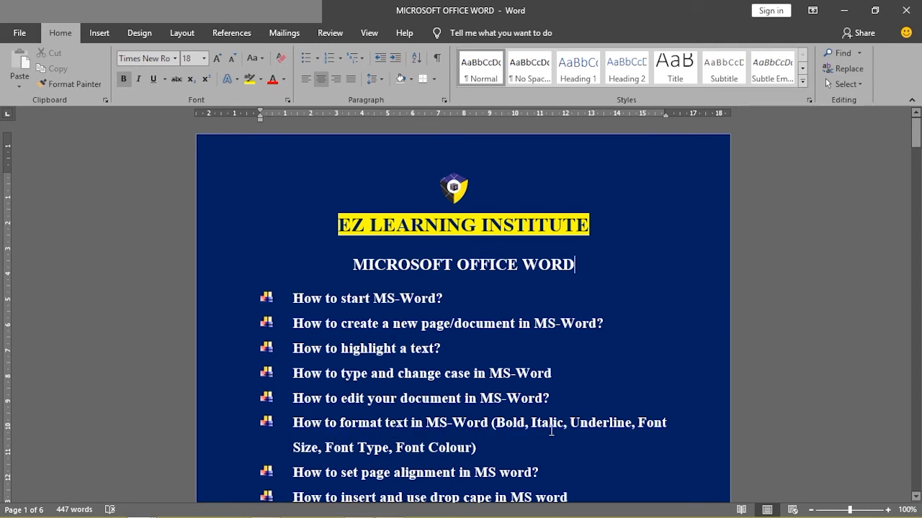
click(844, 12)
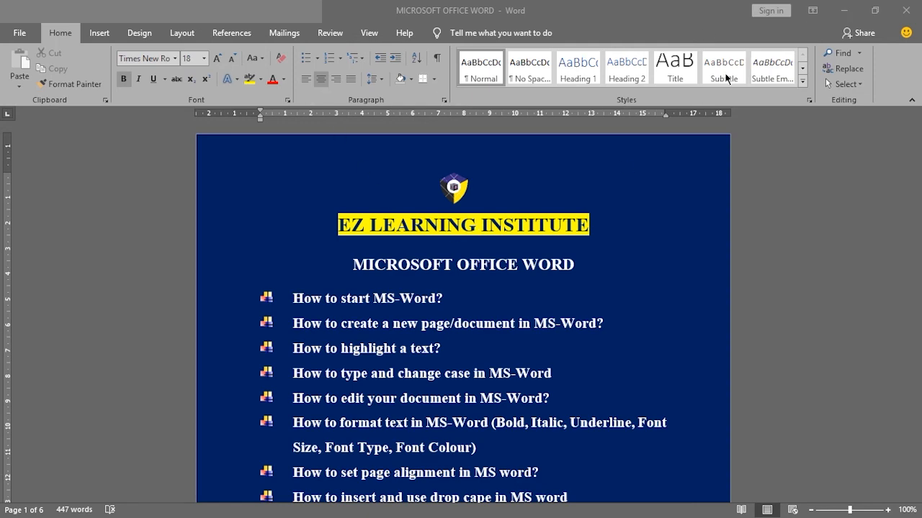
click(846, 13)
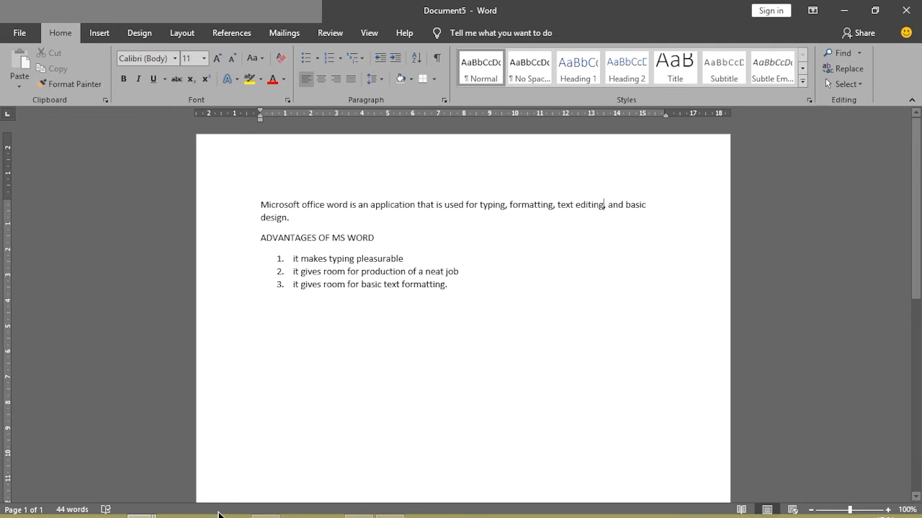
mouse_move(138, 507)
mouse_move(138, 466)
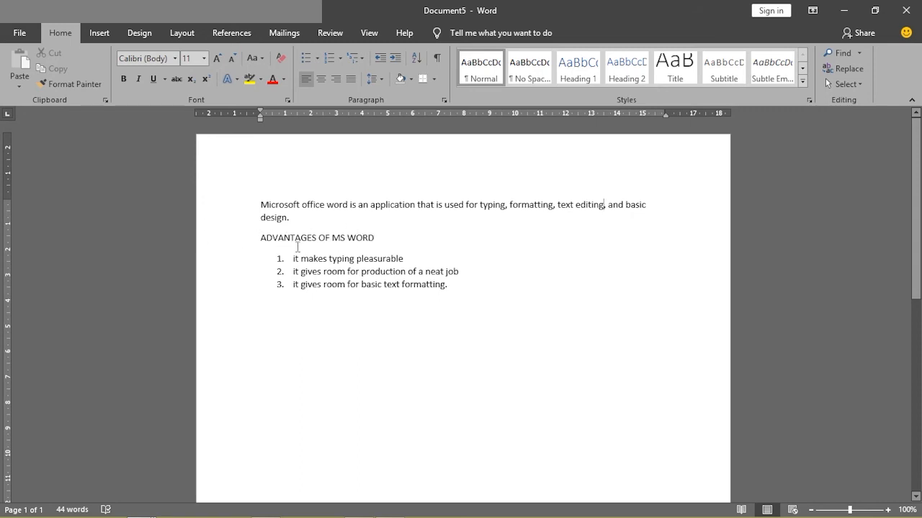
Make the "ADVANTAGES OF MS WORD" heading line bold and italic.
click(376, 242)
drag(375, 238, 292, 244)
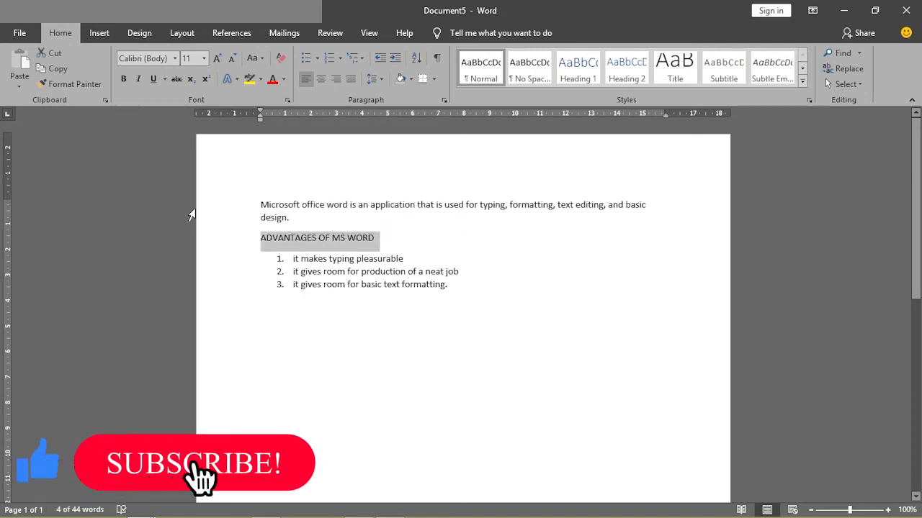
click(124, 81)
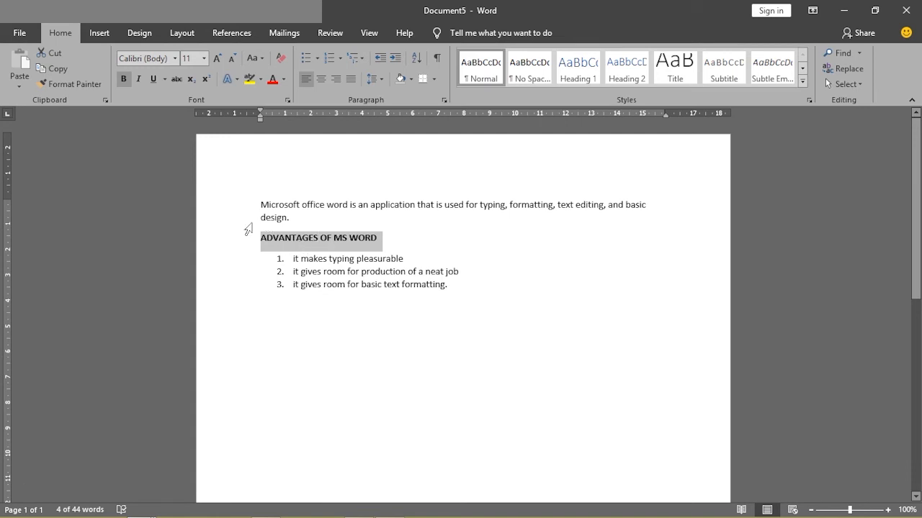
click(139, 81)
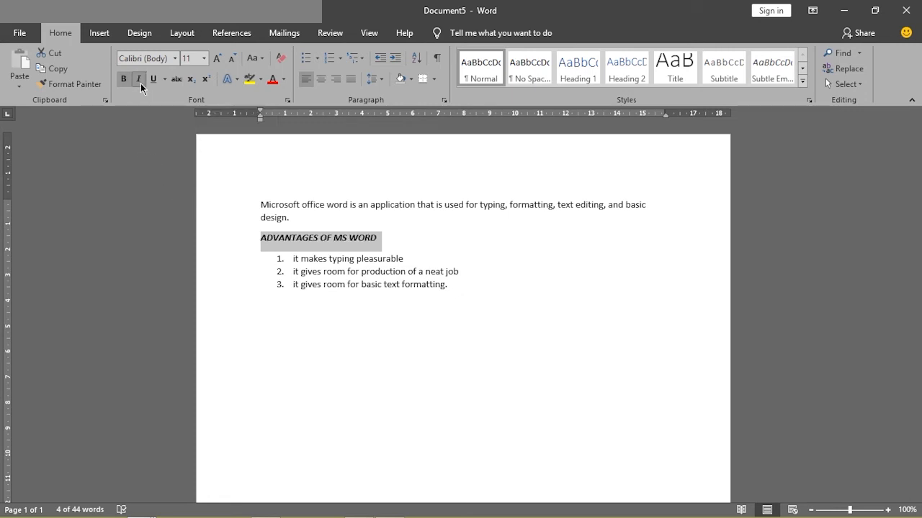
Toggle italic off and back on for the "ADVANTAGES OF MS WORD" heading, and underline the heading.
click(140, 80)
click(140, 81)
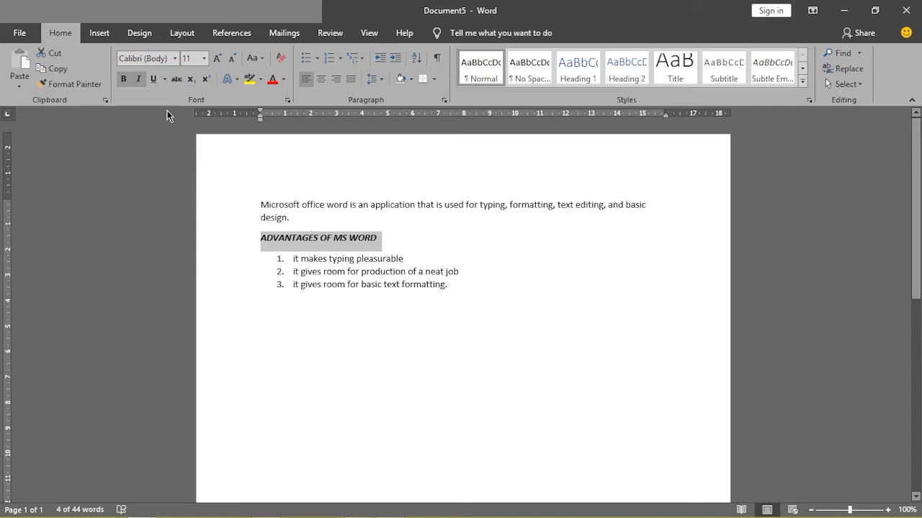
click(152, 79)
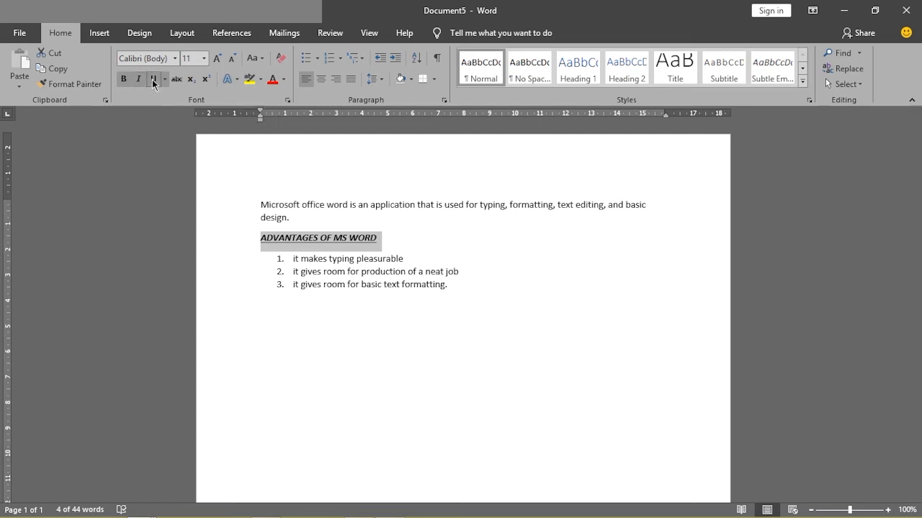
click(293, 217)
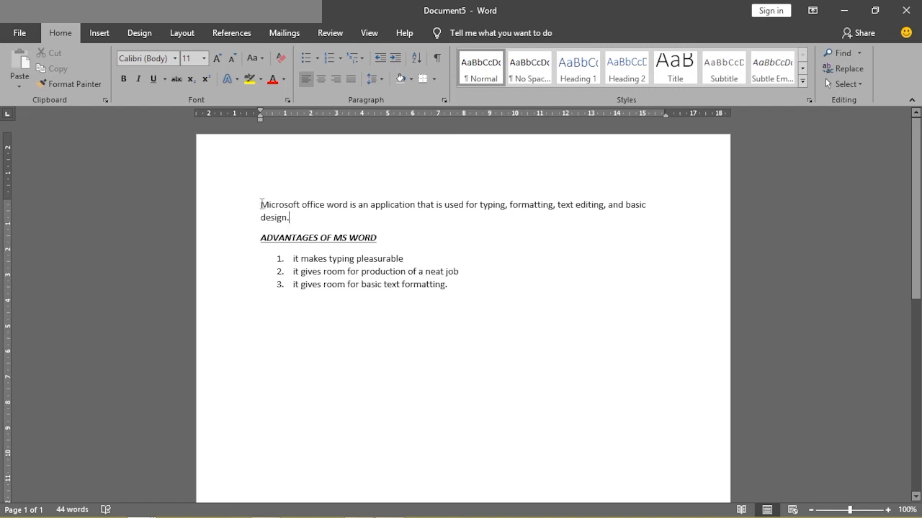
Change the font of all the text in the document to Times New Roman.
drag(259, 204, 465, 309)
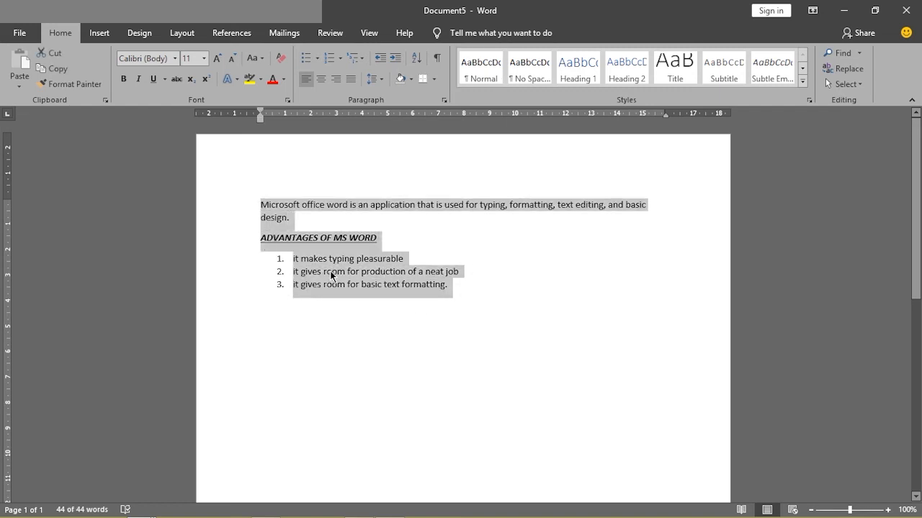
click(174, 59)
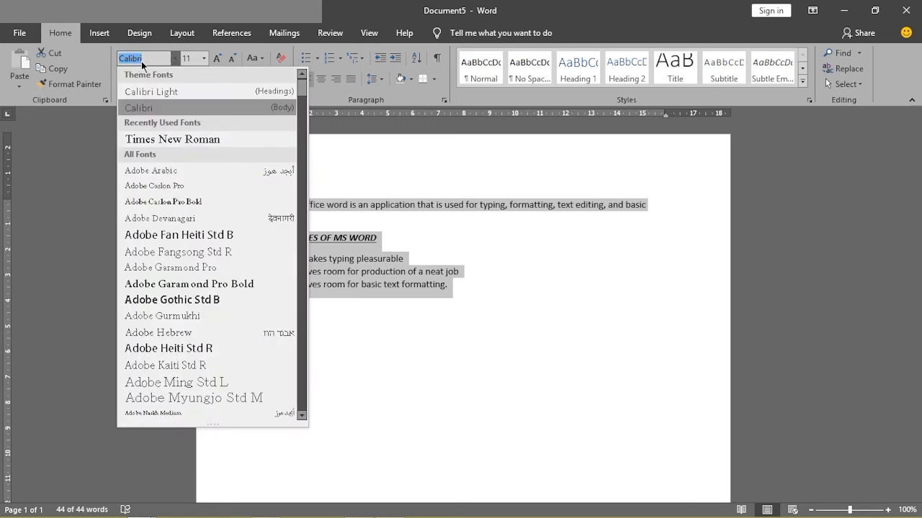
click(132, 61)
click(339, 156)
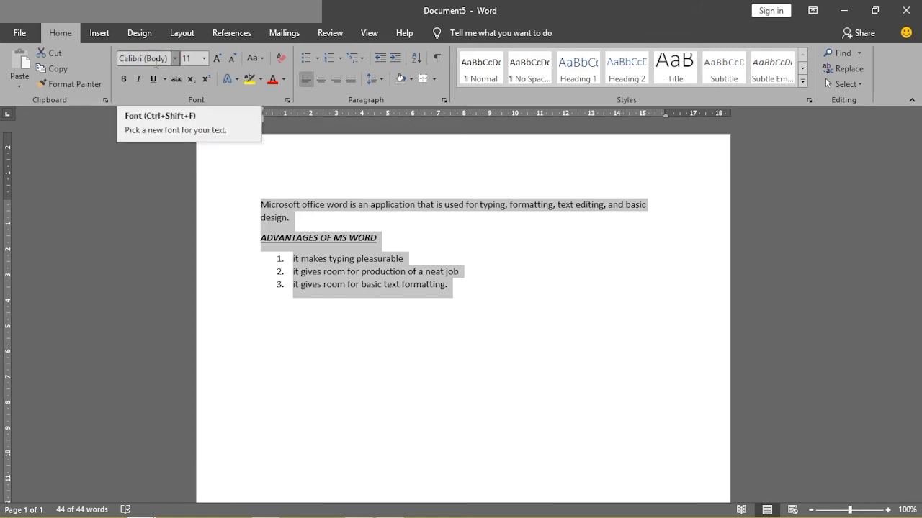
click(174, 59)
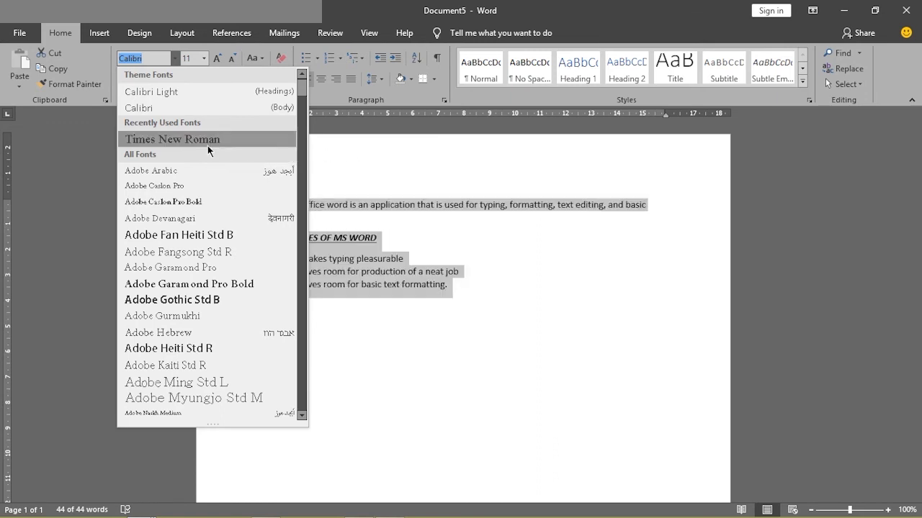
click(234, 138)
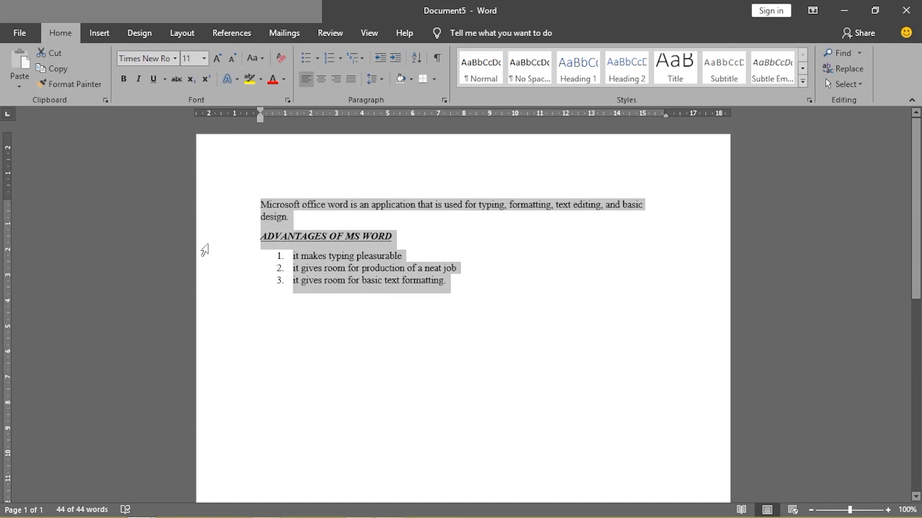
Set the font size of all the selected text to 14.
click(193, 59)
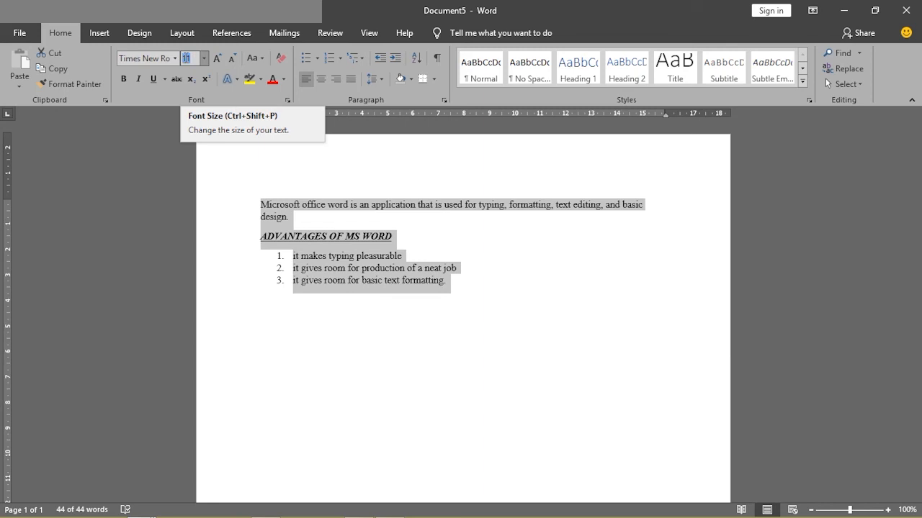
text(14)
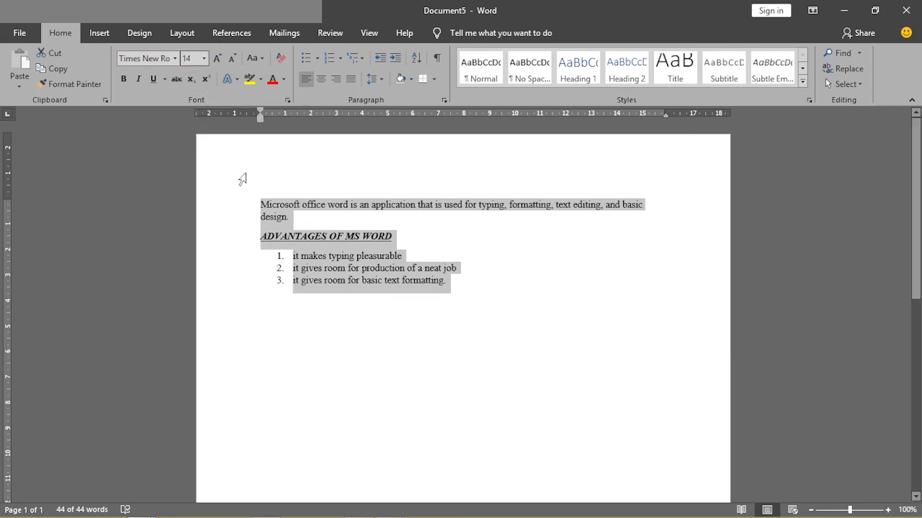
key(Return)
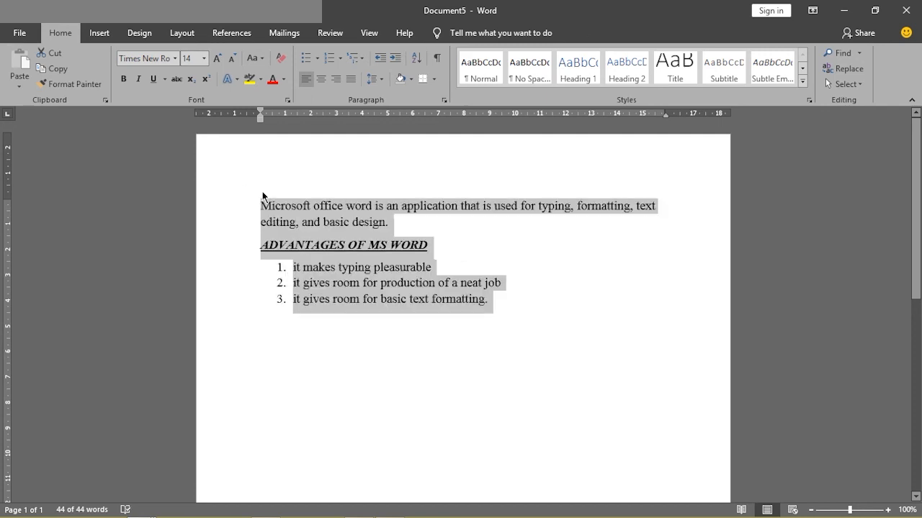
Set the font size of the whole document's text to 16 from the preset sizes, and deselect the text.
click(204, 59)
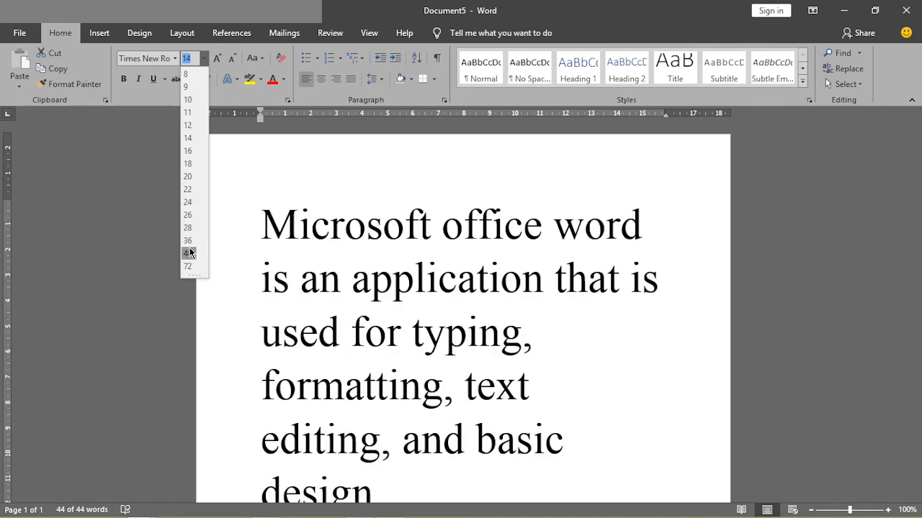
click(187, 151)
click(492, 270)
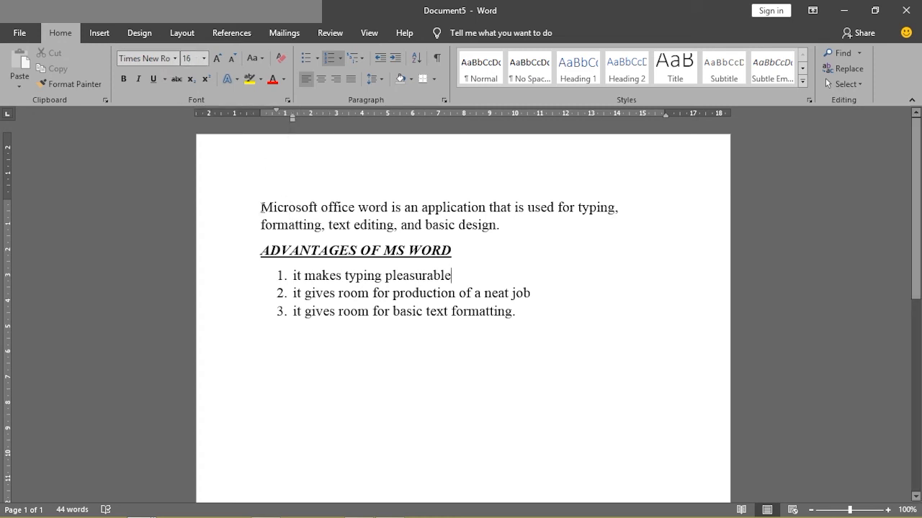
Color all the document's text red, replace the red with the standard green, and deselect the text.
drag(261, 208, 500, 314)
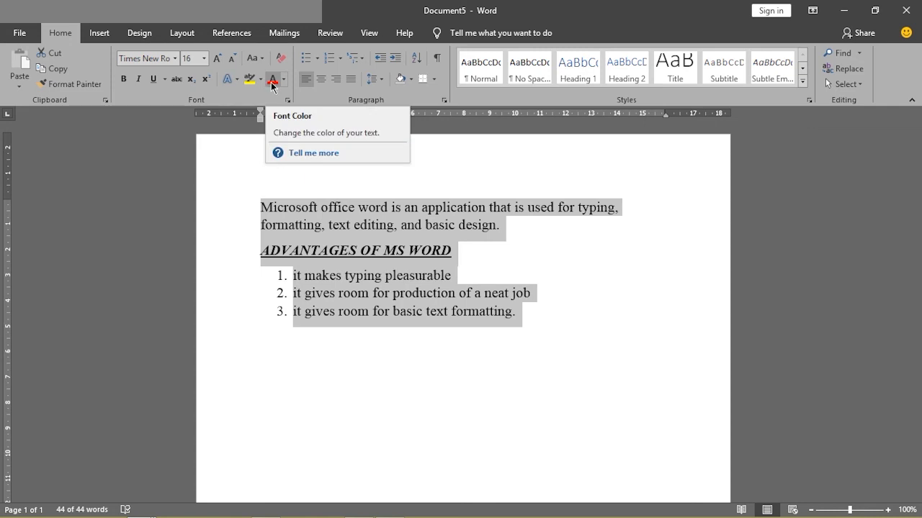
click(271, 82)
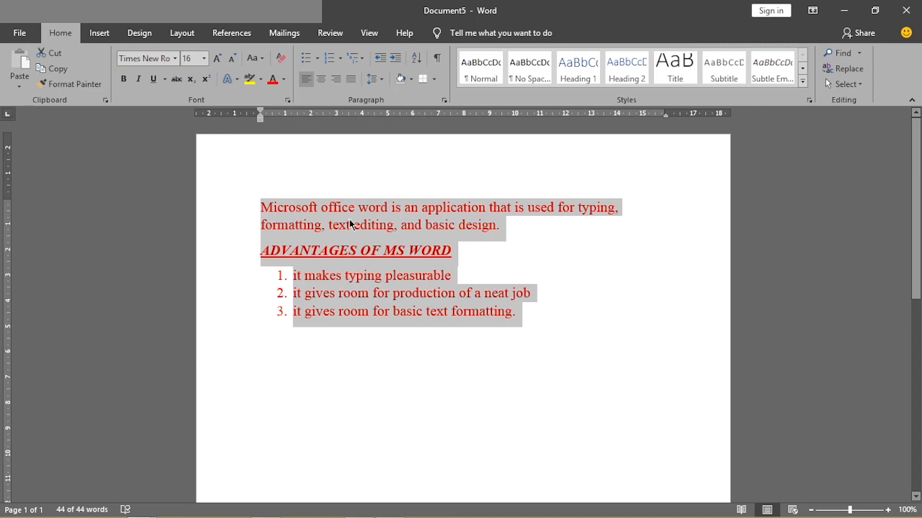
click(284, 82)
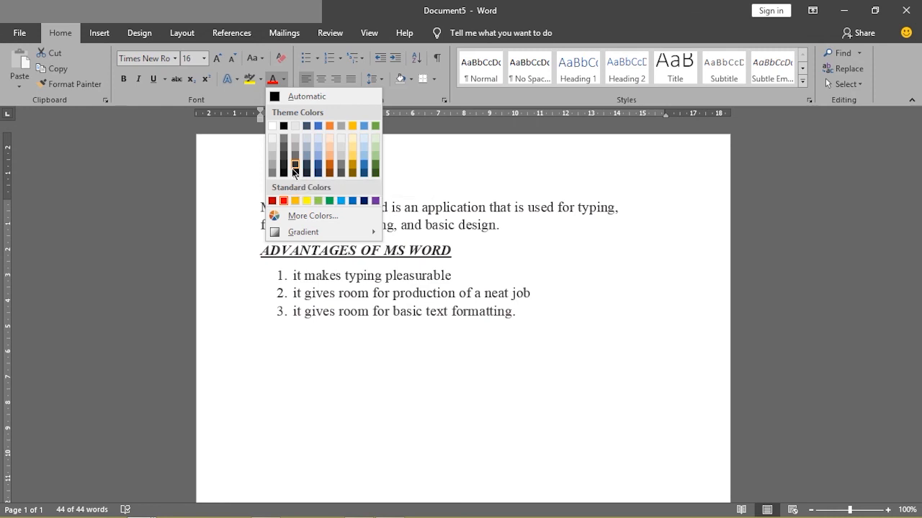
click(330, 201)
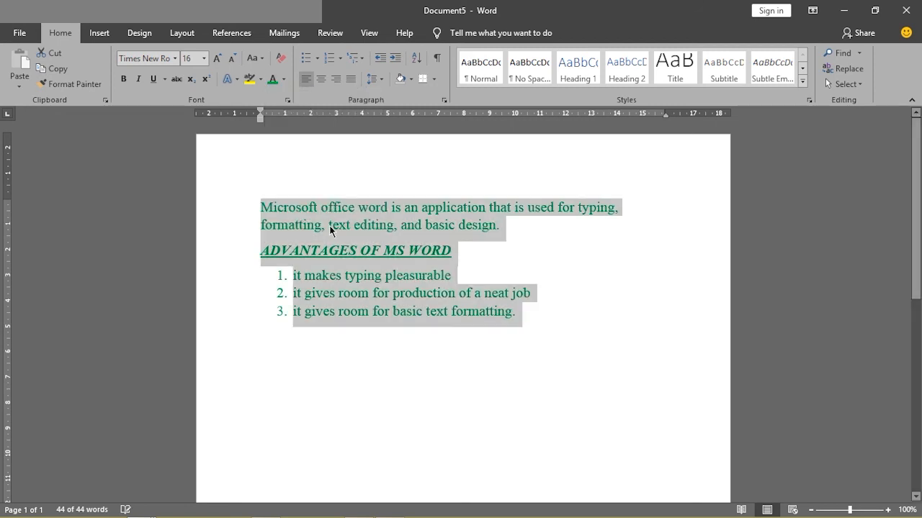
click(464, 283)
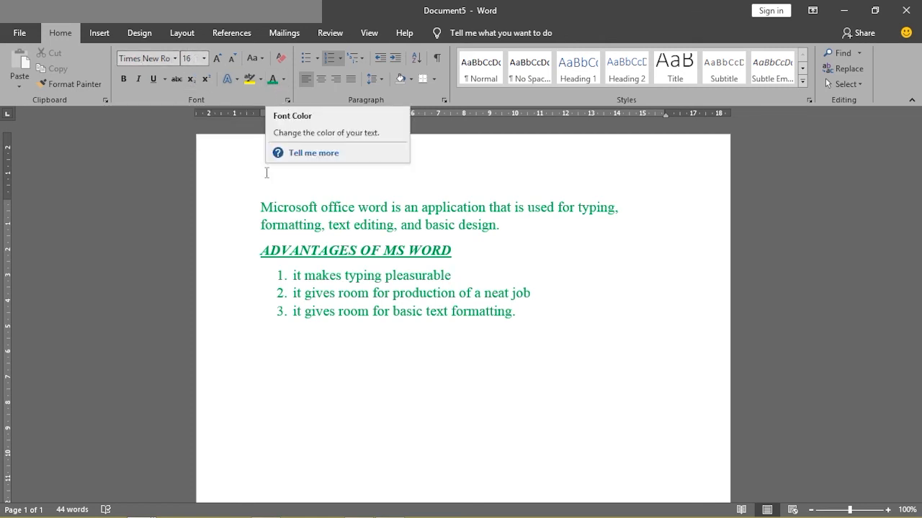
Review the topic on setting page alignment in the MICROSOFT OFFICE WORD document, and go back to Document5.
mouse_move(138, 507)
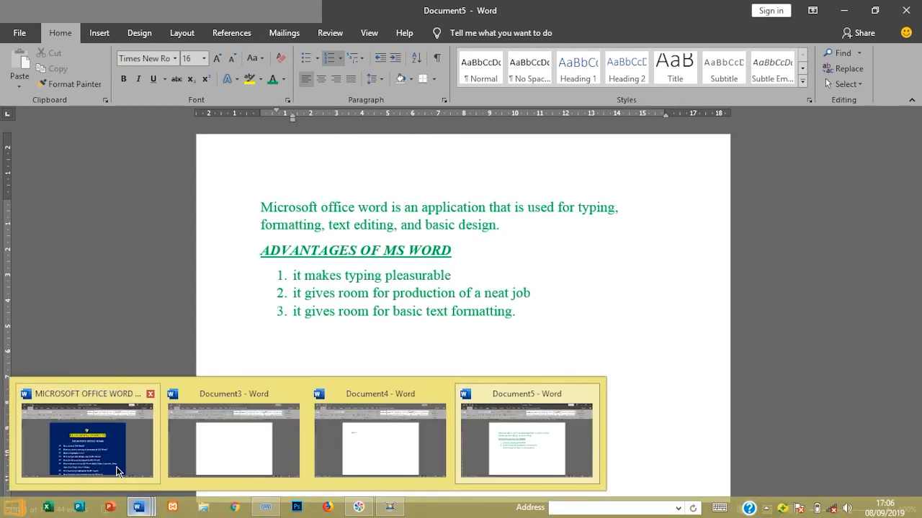
click(118, 468)
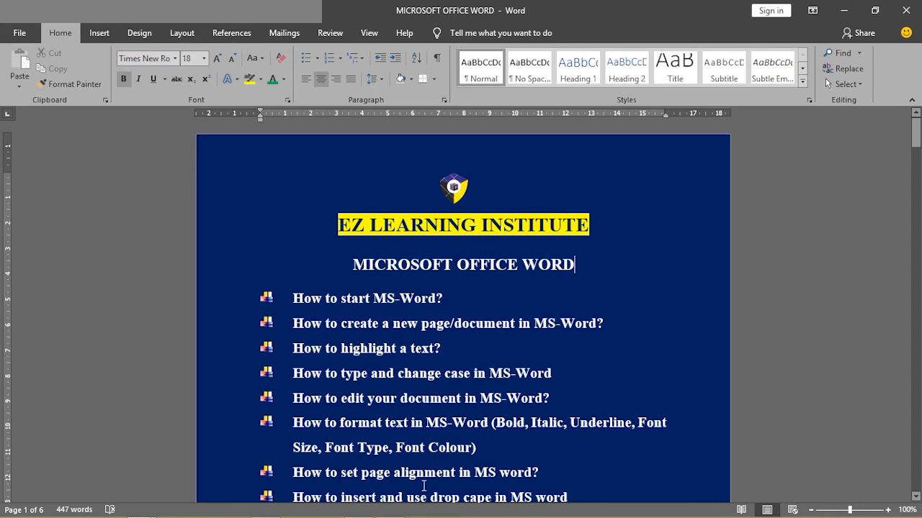
click(846, 17)
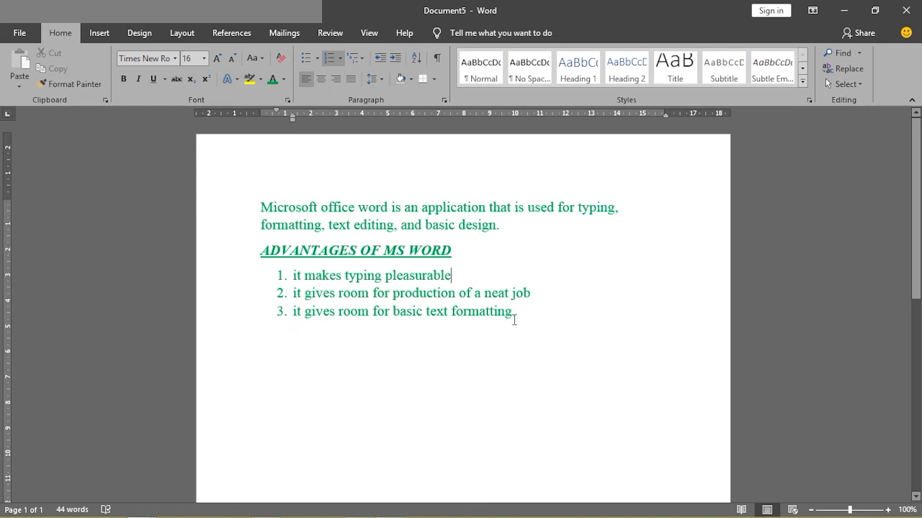
Align the first list item, "it makes typing pleasurable", to the right, center it, and finally justify it.
click(332, 82)
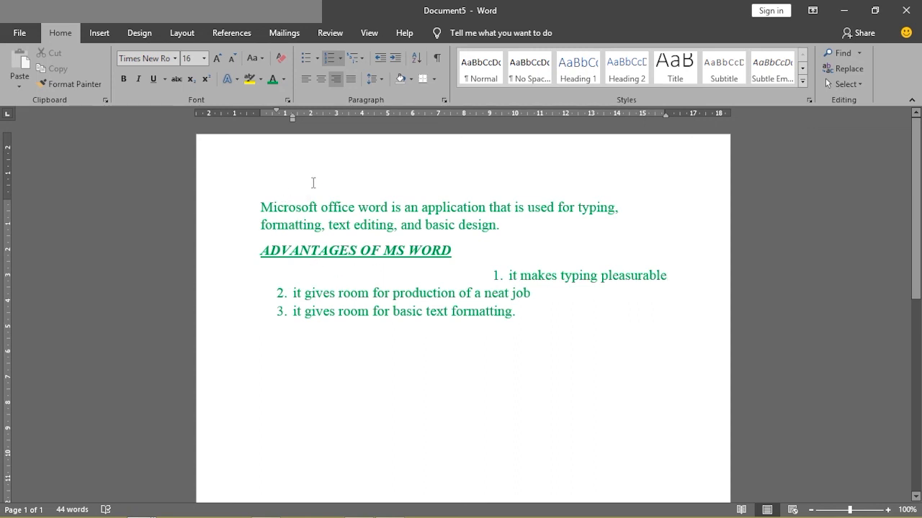
click(319, 84)
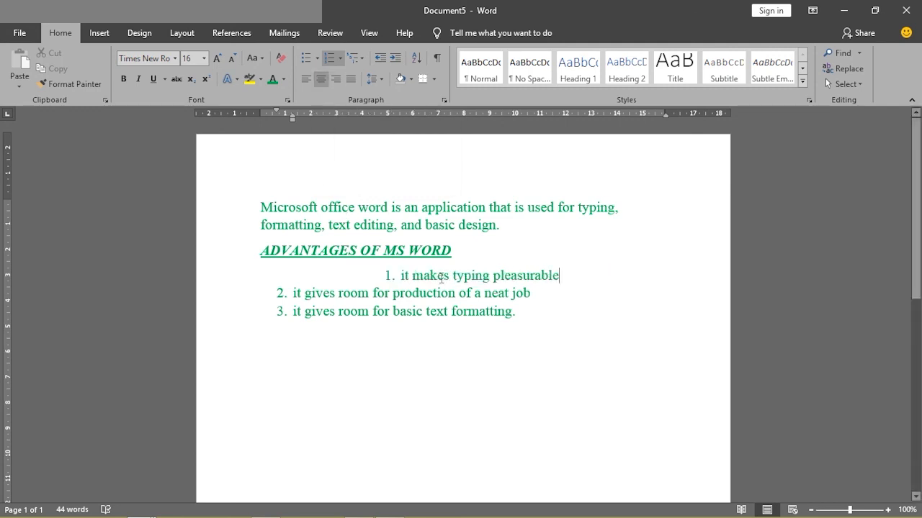
click(348, 84)
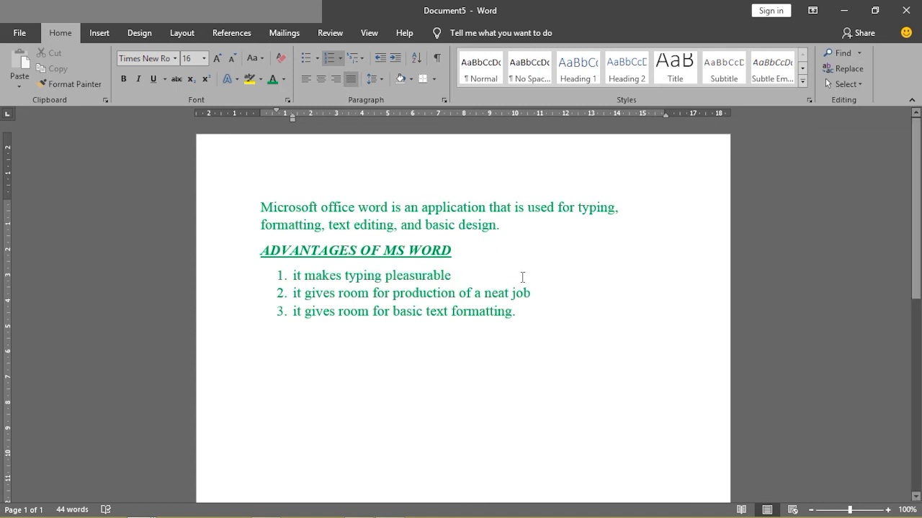